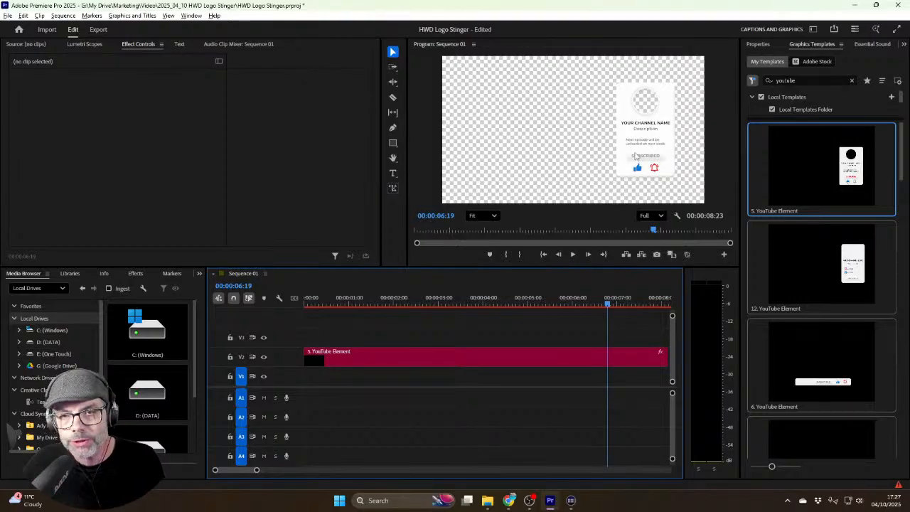
Step: Preview the YouTube Element animation from the start of the sequence in a maximized program monitor
{"action": "left_click_drag", "start_coordinate": [389, 299], "coordinate": [289, 291]}
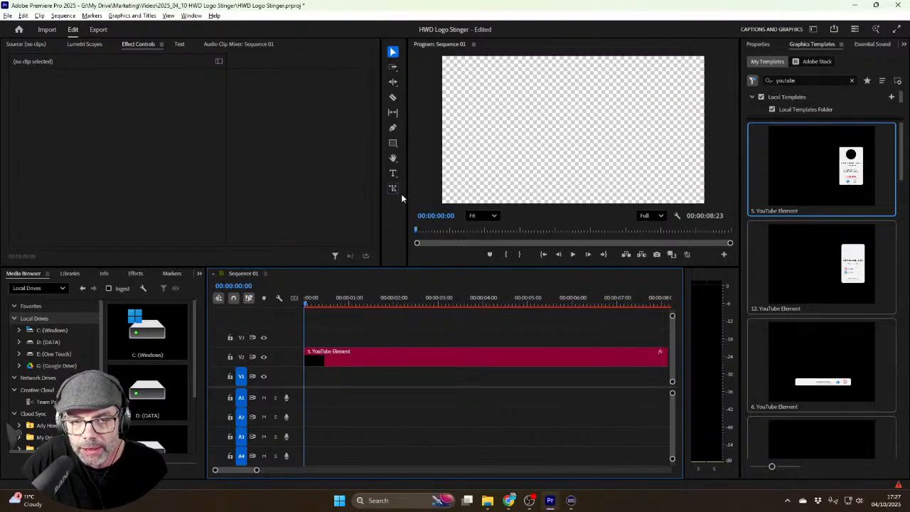
{"action": "left_click", "coordinate": [421, 179]}
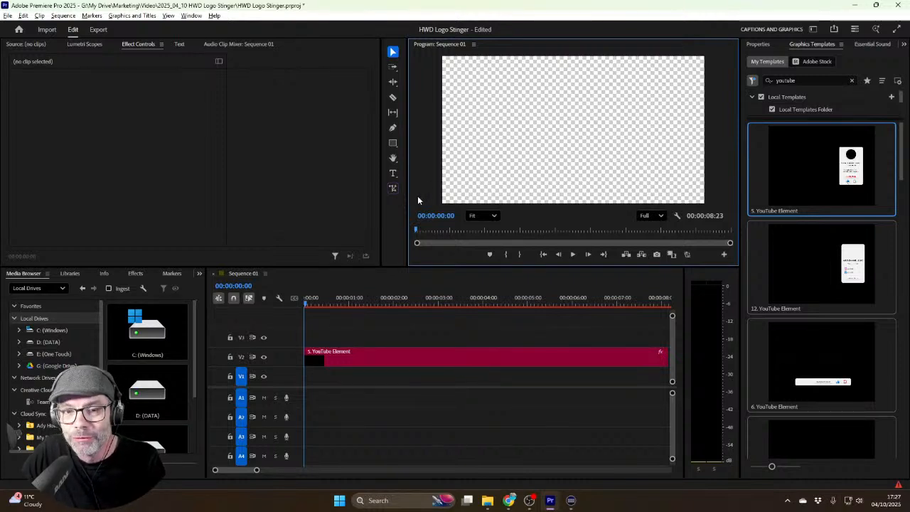
{"action": "key", "text": "grave"}
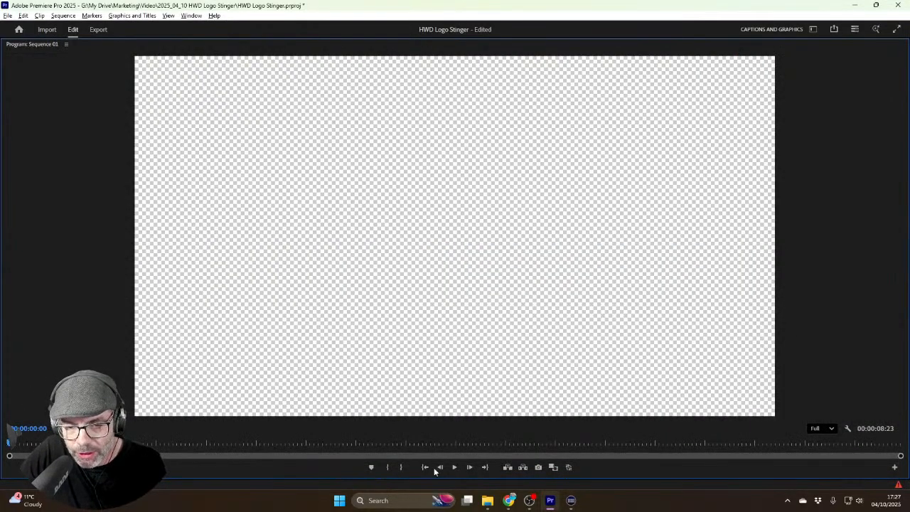
{"action": "left_click", "coordinate": [455, 467]}
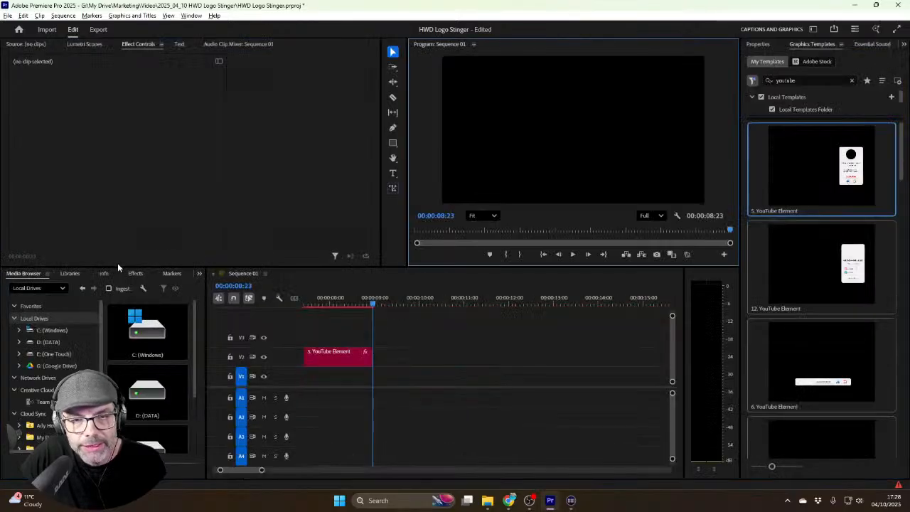
{"action": "key", "text": "grave"}
Step: Replace the placeholder image of the YouTube Element clip with the circular profile photo JPEG from the Branding folder
{"action": "left_click", "coordinate": [763, 45]}
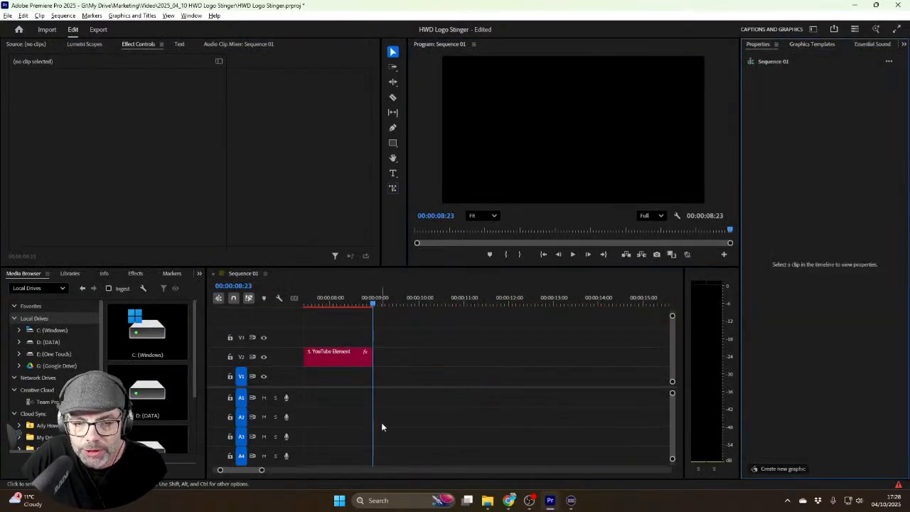
{"action": "left_click_drag", "start_coordinate": [355, 303], "coordinate": [315, 304]}
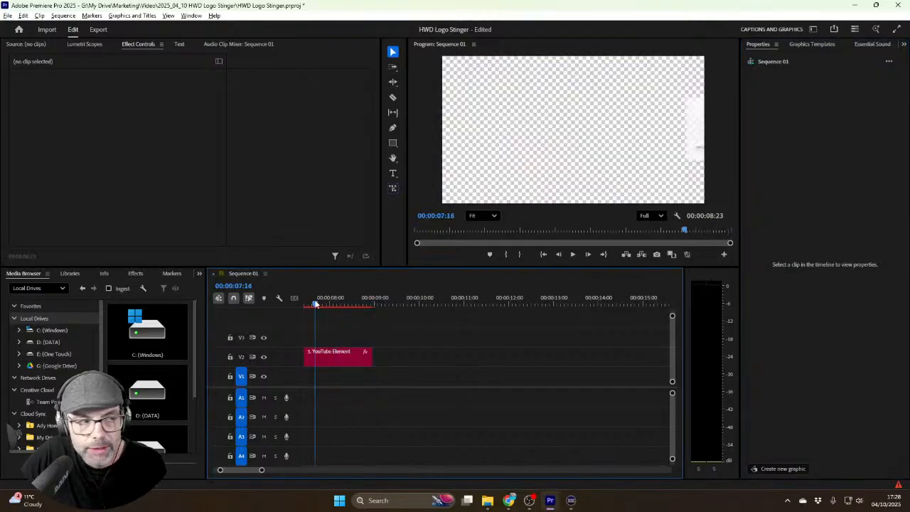
{"action": "left_click", "coordinate": [340, 352]}
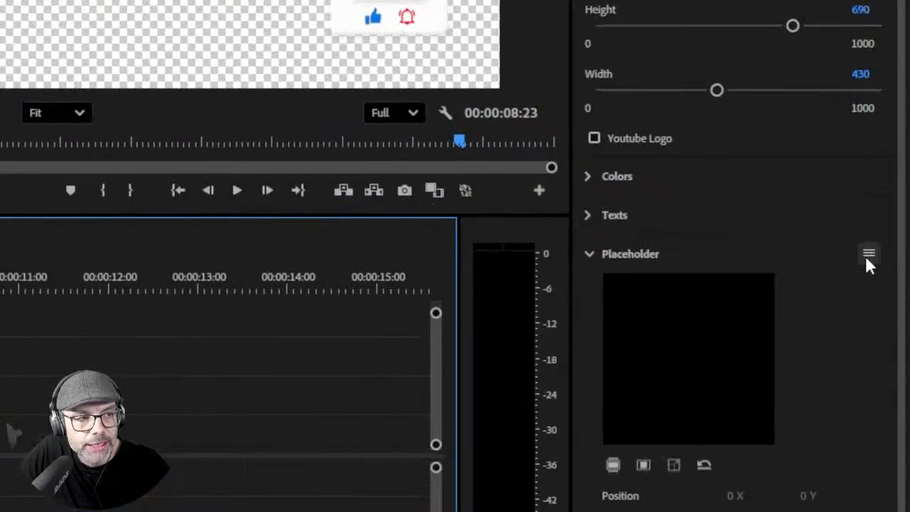
{"action": "left_click", "coordinate": [888, 287]}
{"action": "left_click", "coordinate": [837, 270]}
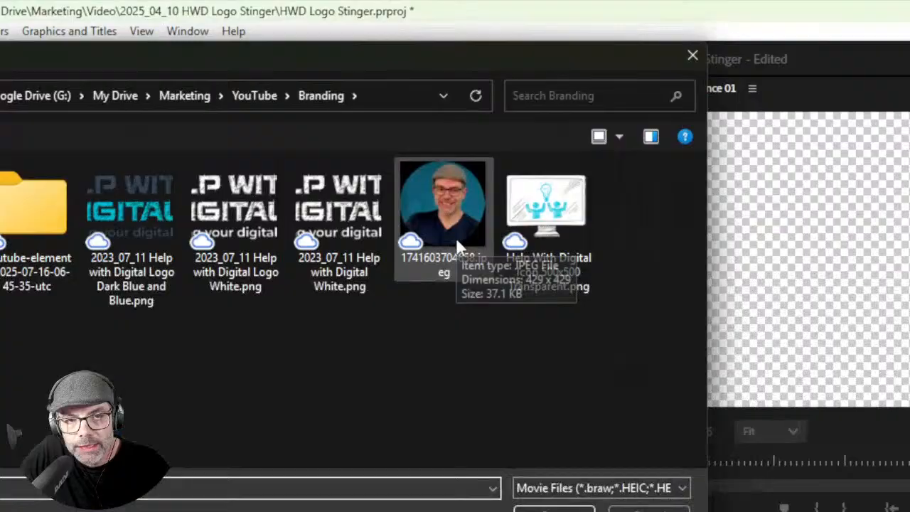
{"action": "double_click", "coordinate": [325, 122]}
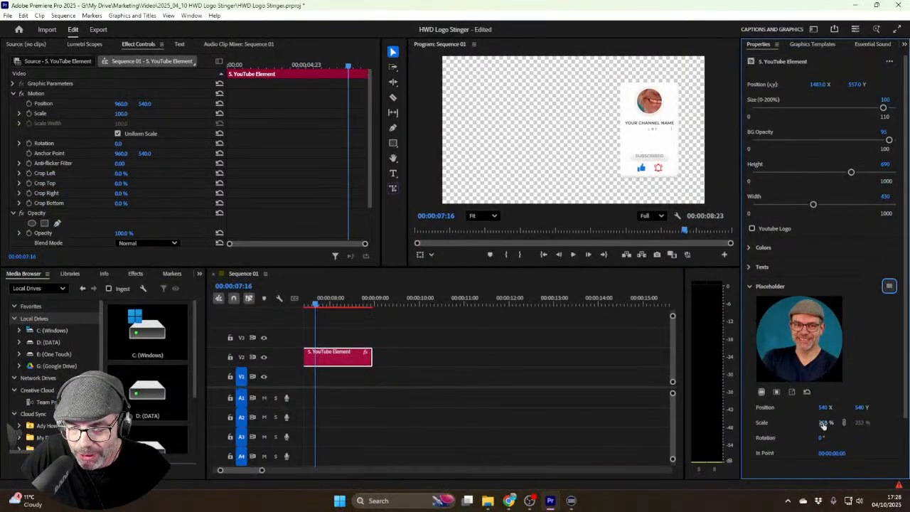
Step: Scale the placeholder photo down to about 50% so it fits the card's circular frame
{"action": "left_click_drag", "start_coordinate": [824, 424], "coordinate": [800, 423]}
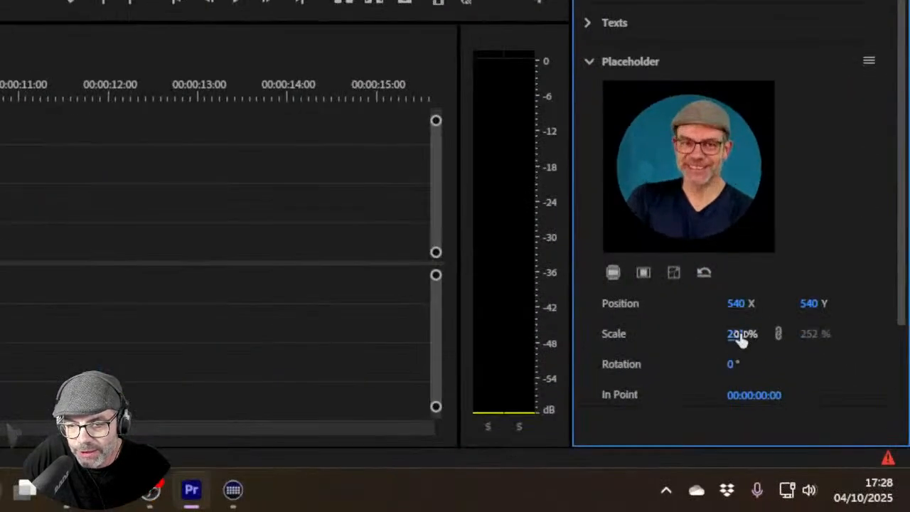
{"action": "left_click_drag", "start_coordinate": [741, 340], "coordinate": [684, 335]}
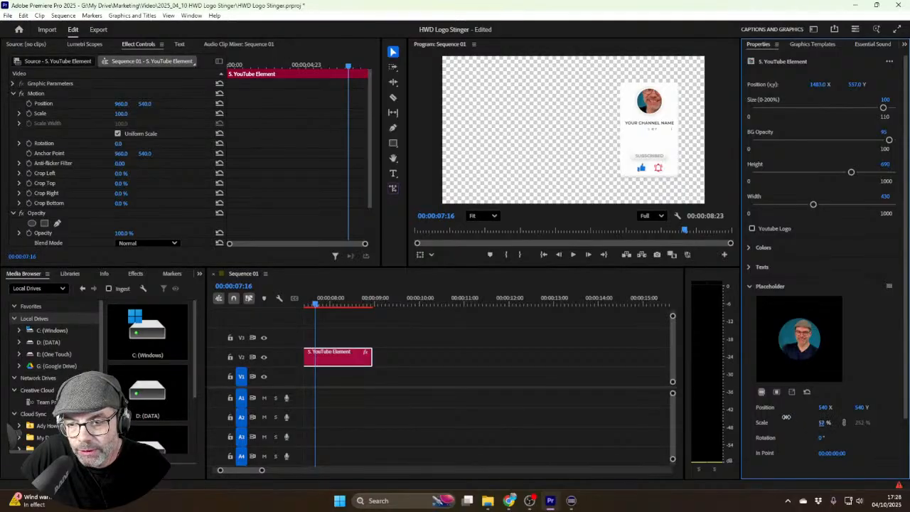
{"action": "left_click_drag", "start_coordinate": [783, 418], "coordinate": [784, 422]}
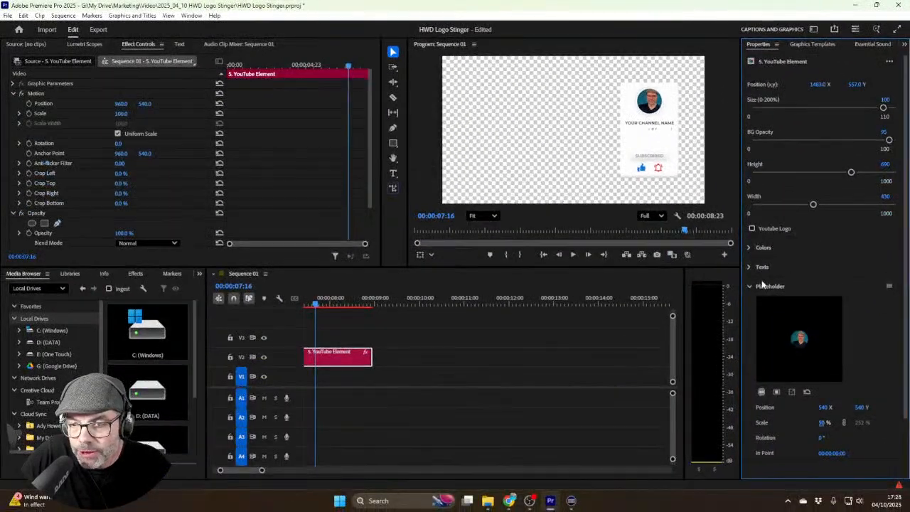
Step: Replace the template's main text with "Help With Digital"
{"action": "left_click", "coordinate": [750, 287]}
{"action": "left_click", "coordinate": [750, 268]}
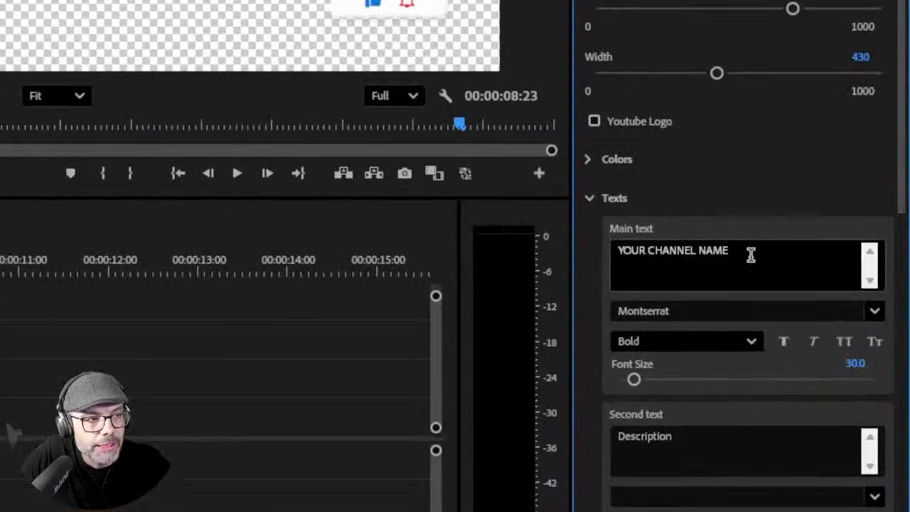
{"action": "left_click", "coordinate": [763, 294]}
{"action": "left_click", "coordinate": [805, 253]}
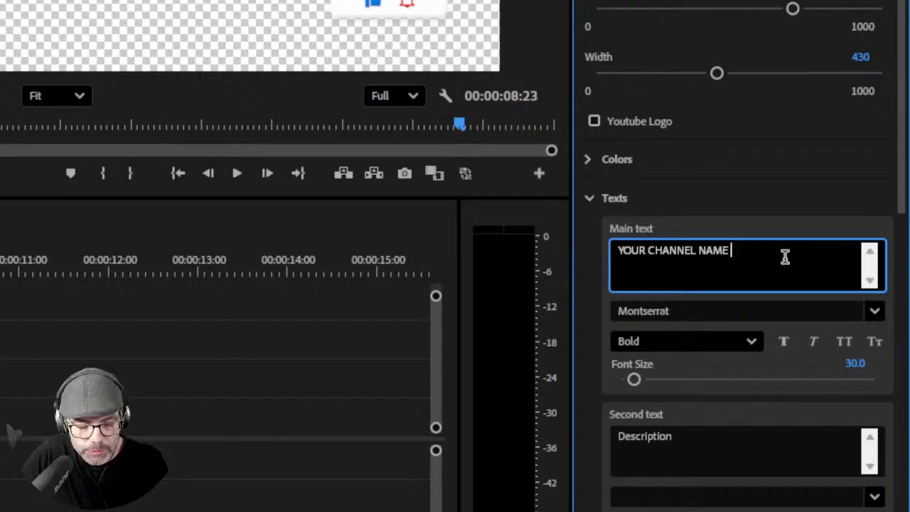
{"action": "key", "text": "ctrl+a"}
{"action": "type", "text": "Help With D"}
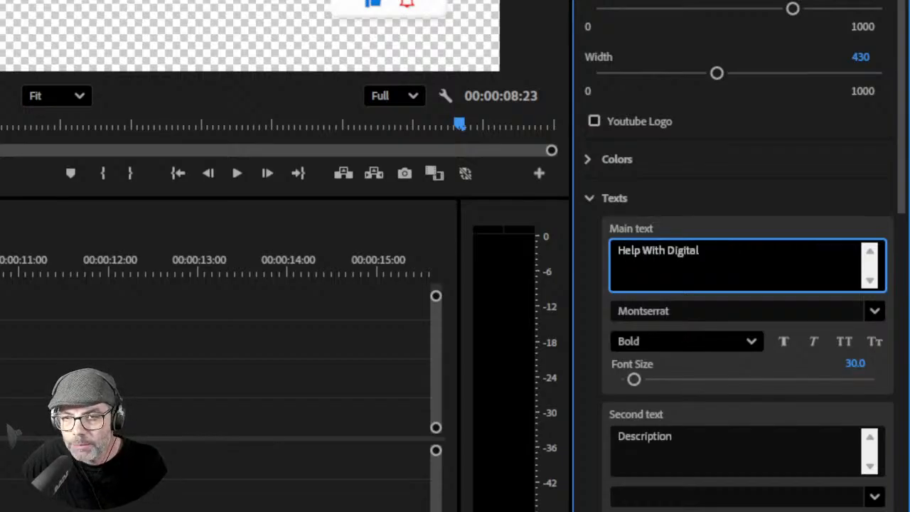
Step: Move the playhead to 00:00:06:00 and delete the second text, "Description", from the card
{"action": "left_click", "coordinate": [721, 442]}
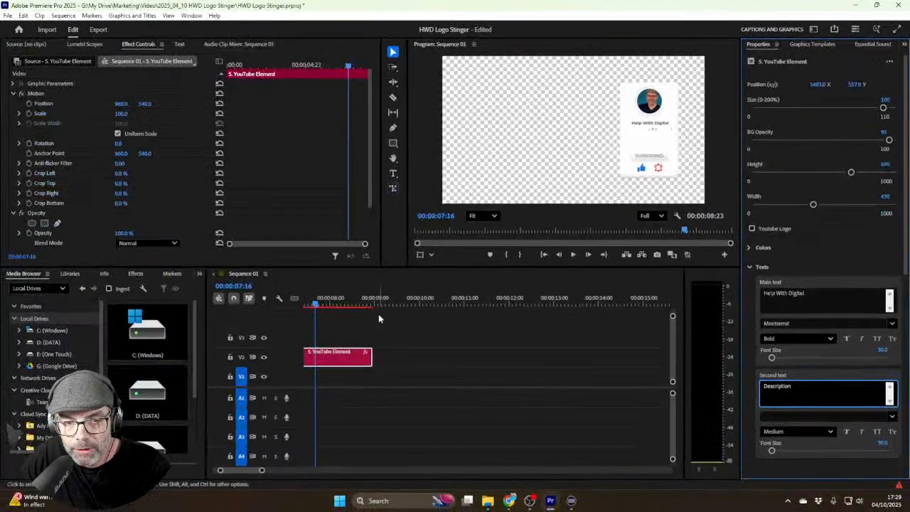
{"action": "left_click_drag", "start_coordinate": [332, 299], "coordinate": [389, 301]}
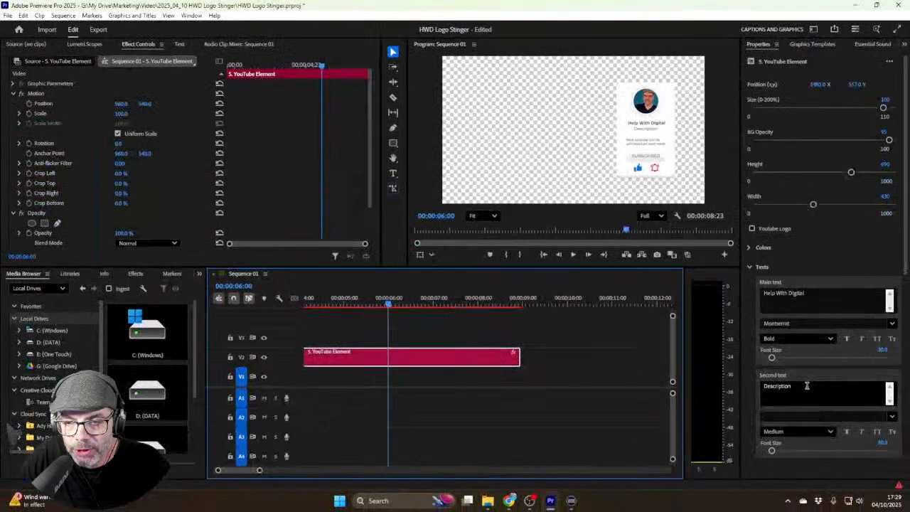
{"action": "double_click", "coordinate": [803, 385]}
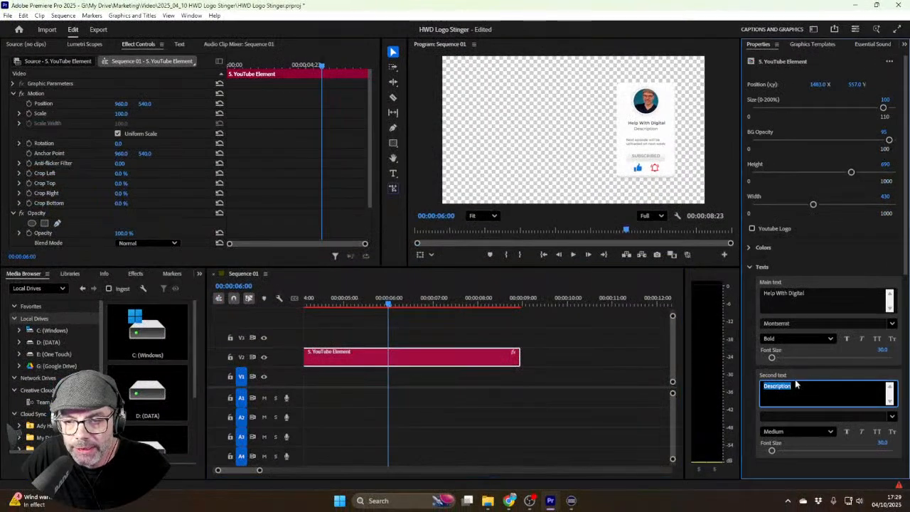
{"action": "key", "text": "BackSpace"}
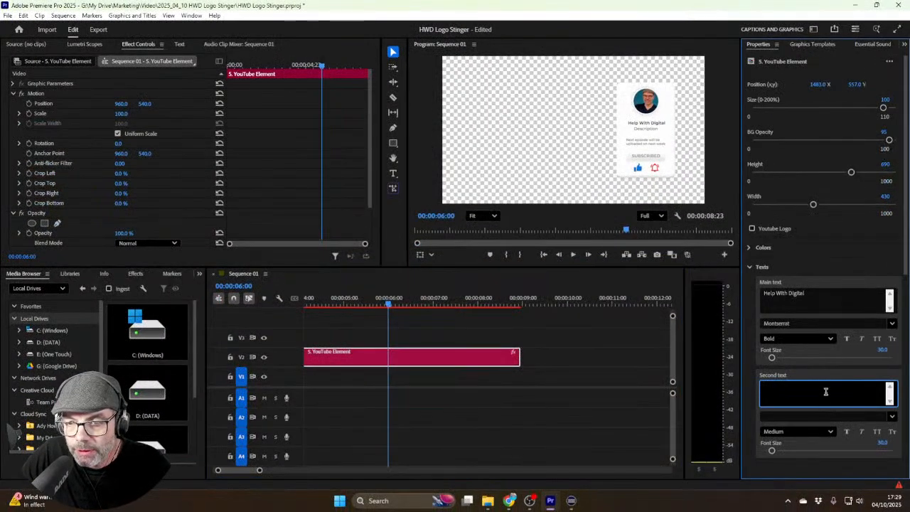
{"action": "left_click", "coordinate": [832, 301]}
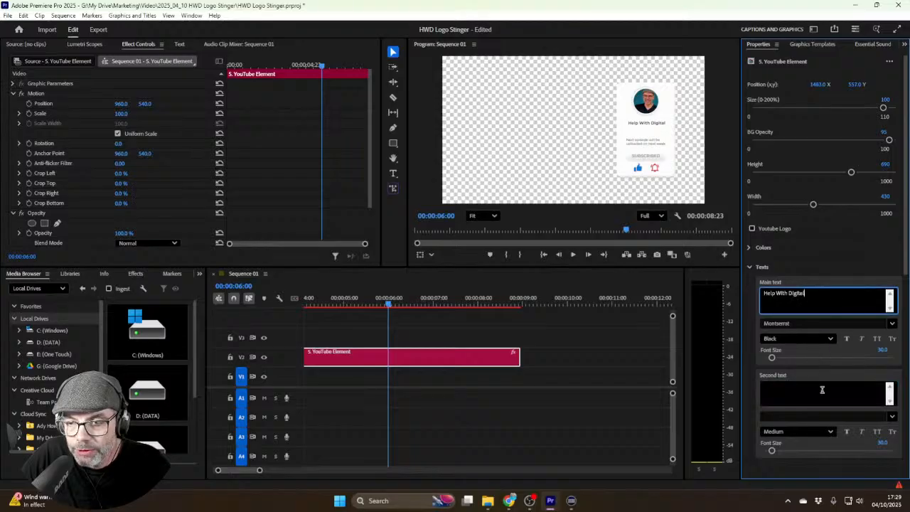
{"action": "left_click", "coordinate": [860, 391]}
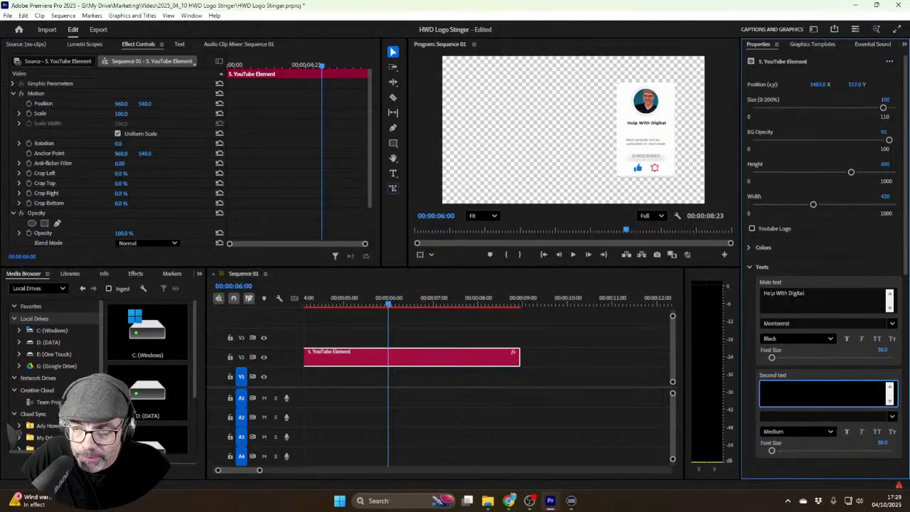
Step: Replace the third text with "I help make tech feel less scary", breaking the line before "feel"
{"action": "scroll", "coordinate": [824, 285], "scroll_direction": "down", "scroll_amount": 4}
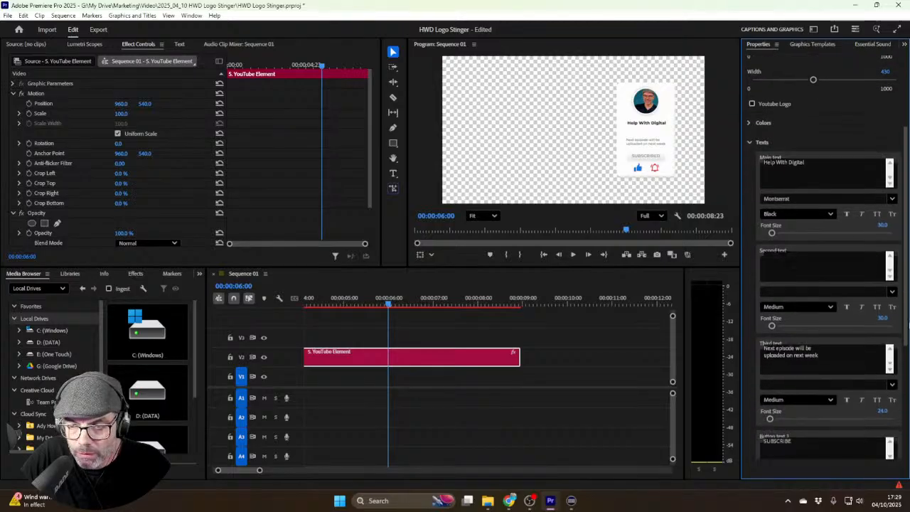
{"action": "left_click_drag", "start_coordinate": [908, 325], "coordinate": [909, 339]}
{"action": "left_click_drag", "start_coordinate": [825, 334], "coordinate": [773, 325]}
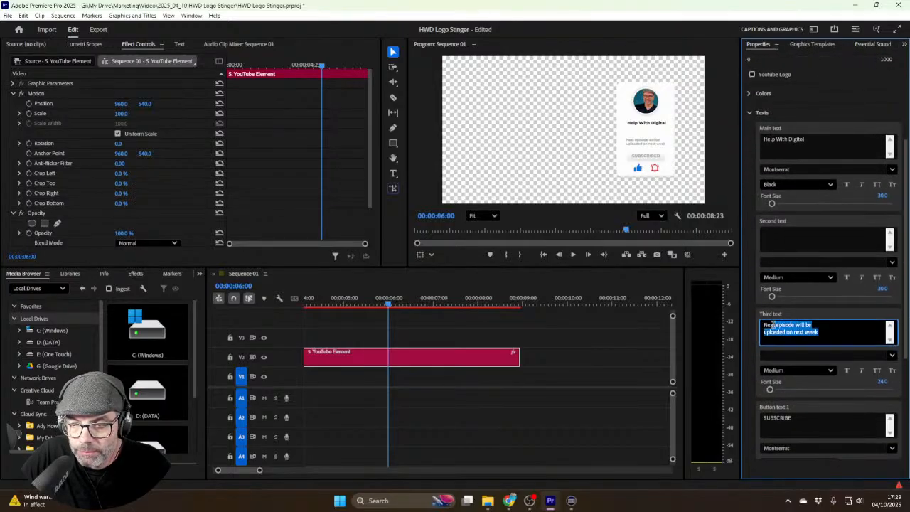
{"action": "key", "text": "BackSpace"}
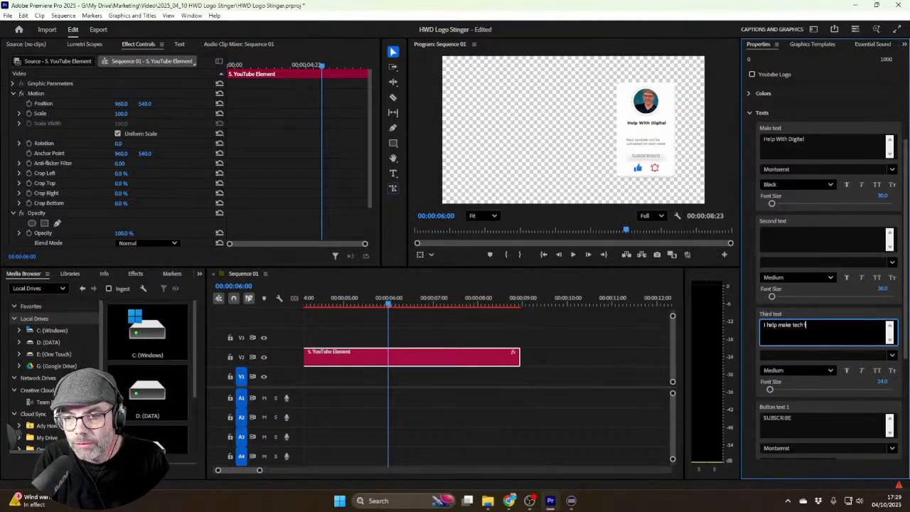
{"action": "type", "text": "I help make tech feel less s"}
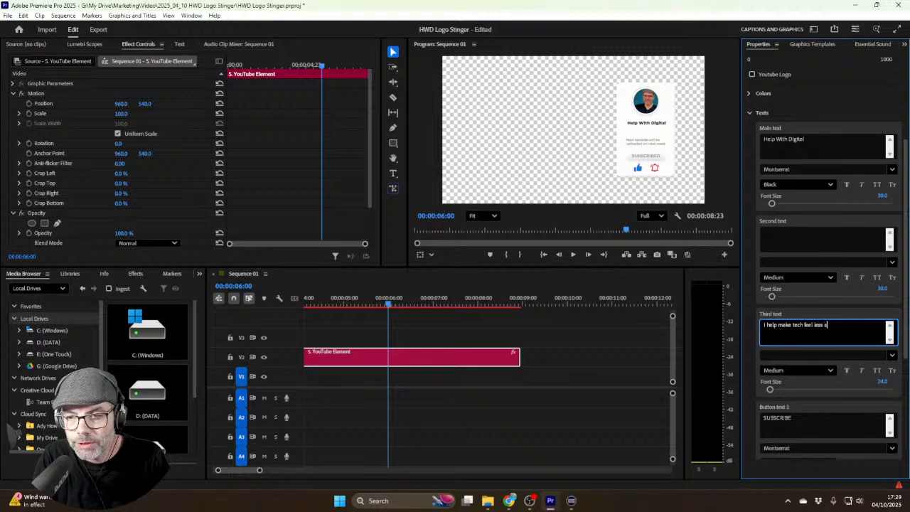
{"action": "type", "text": "cary"}
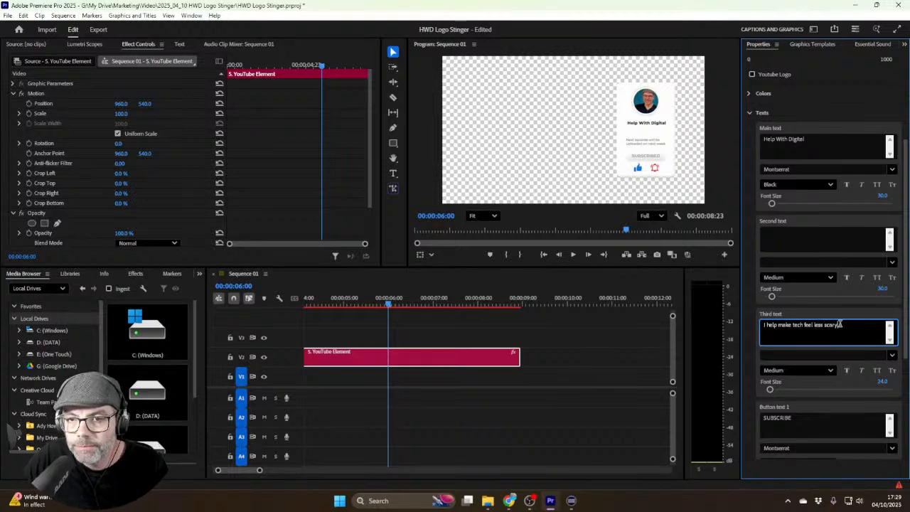
{"action": "left_click", "coordinate": [796, 424]}
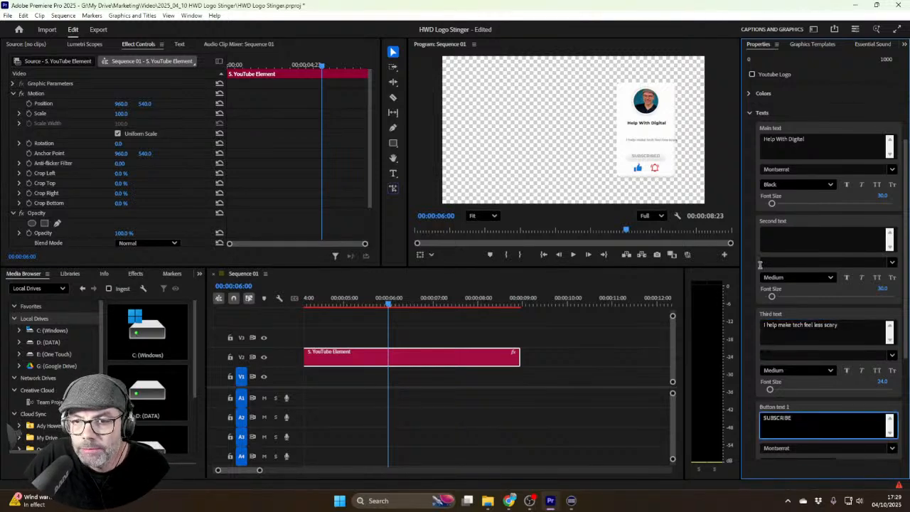
{"action": "left_click", "coordinate": [807, 327]}
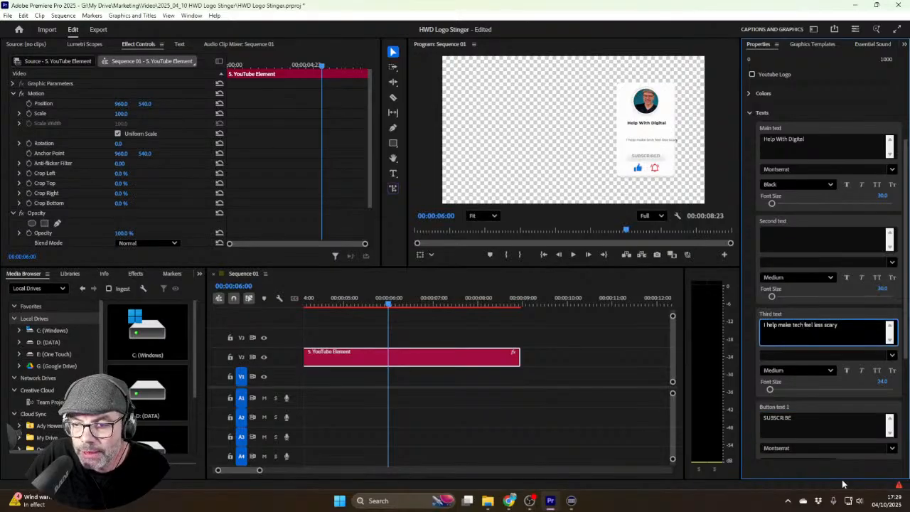
{"action": "key", "text": "Return"}
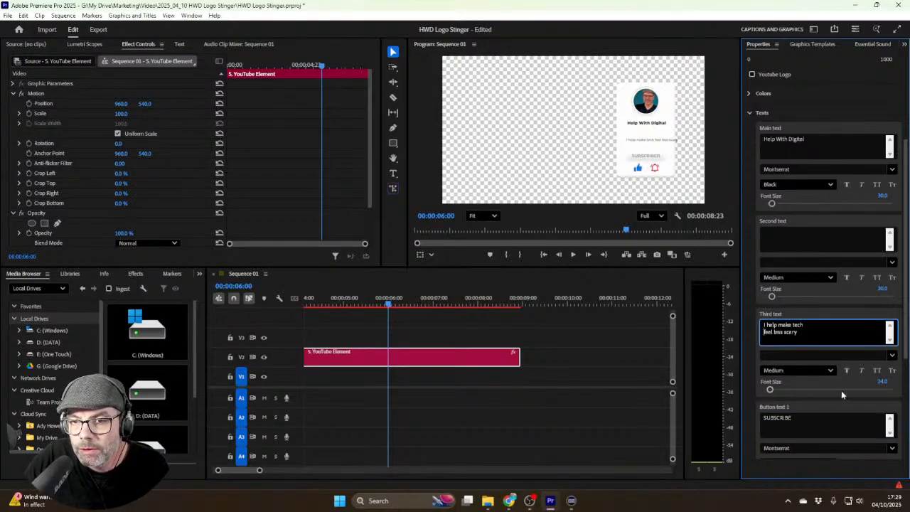
Step: Increase the third text's font size to 31.4, keeping the Medium weight
{"action": "left_click", "coordinate": [821, 247]}
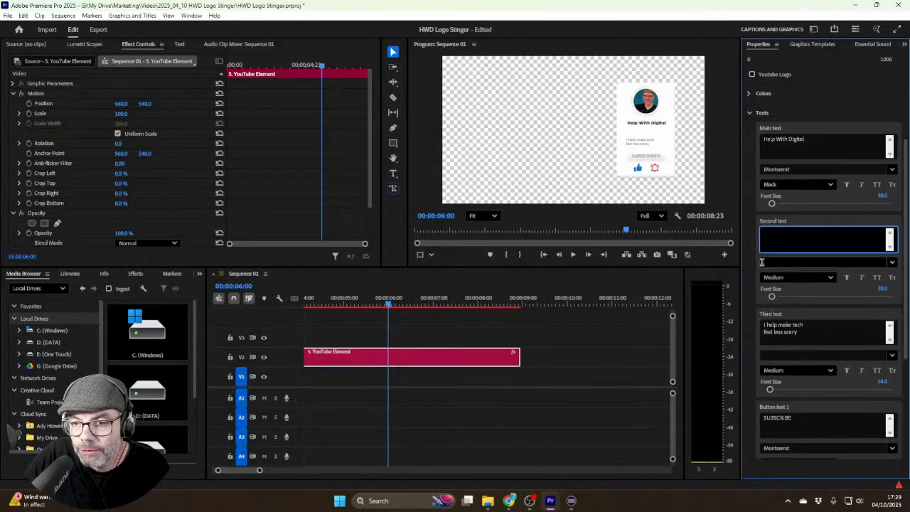
{"action": "left_click", "coordinate": [811, 371]}
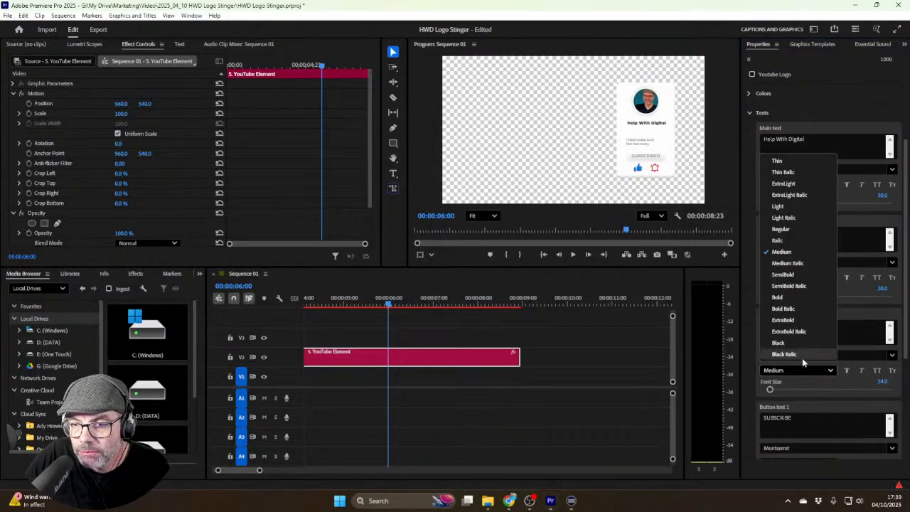
{"action": "left_click", "coordinate": [806, 371]}
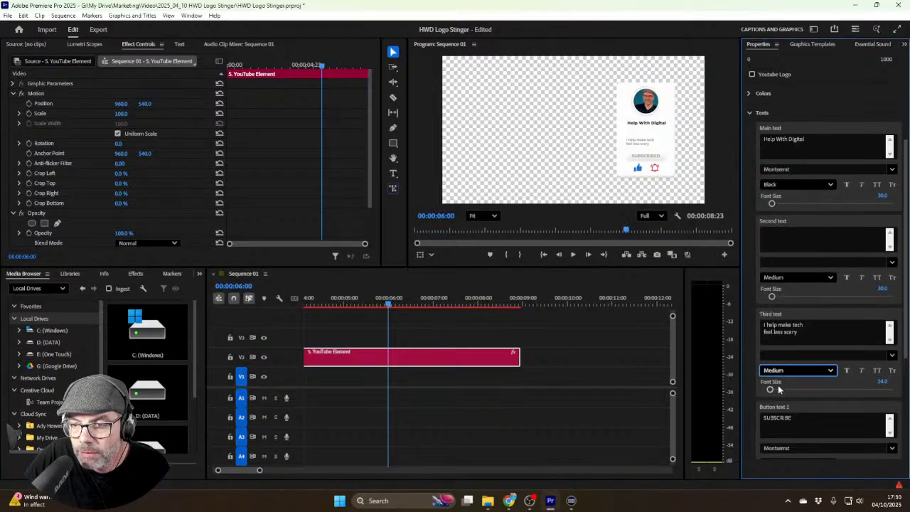
{"action": "left_click_drag", "start_coordinate": [770, 390], "coordinate": [774, 390]}
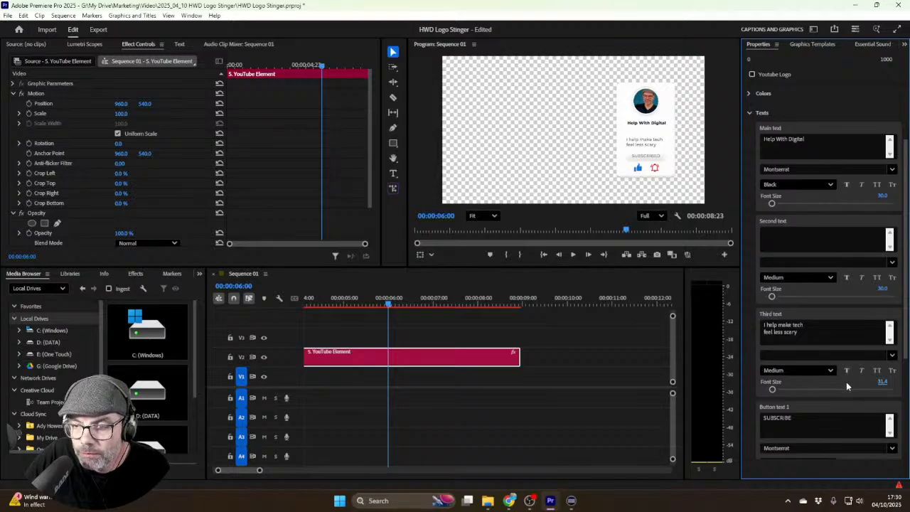
Step: Review the template's remaining text properties and play the finished subscribe animation through from the start of the sequence
{"action": "scroll", "coordinate": [904, 370], "scroll_direction": "down", "scroll_amount": 3}
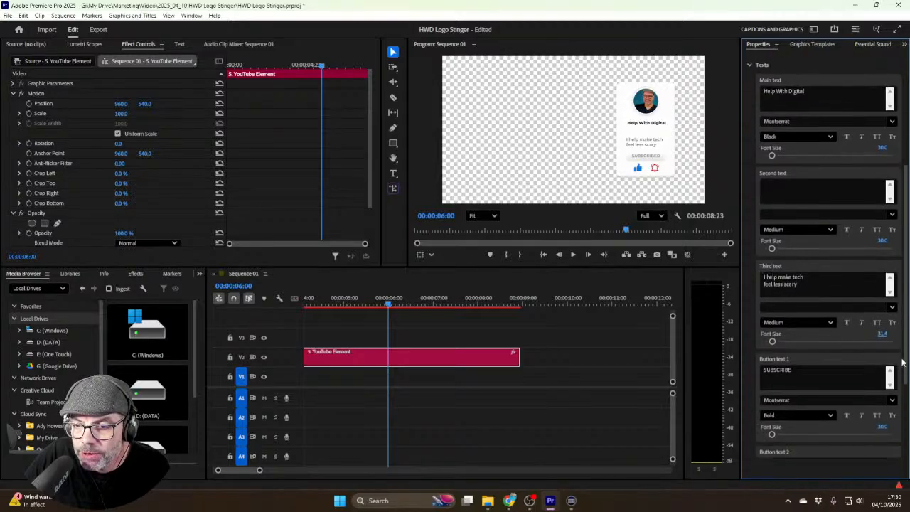
{"action": "scroll", "coordinate": [905, 370], "scroll_direction": "down", "scroll_amount": 5}
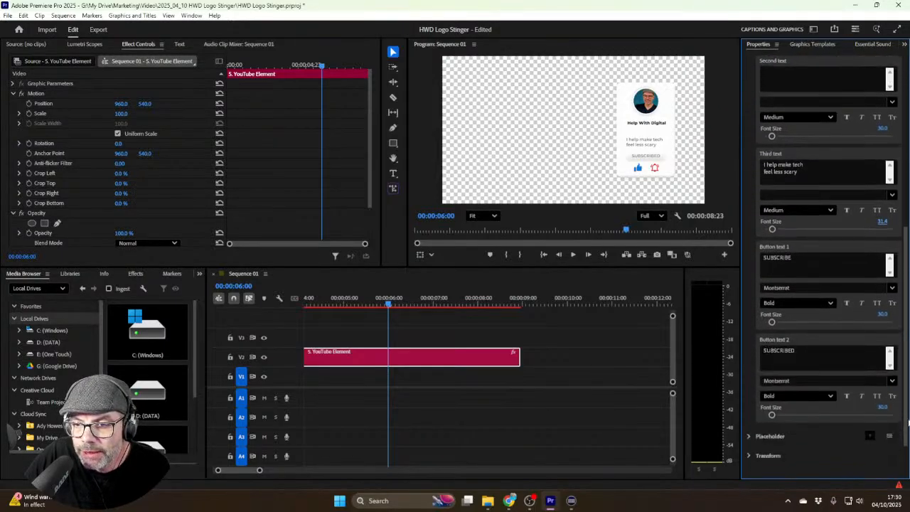
{"action": "left_click_drag", "start_coordinate": [908, 440], "coordinate": [909, 297]}
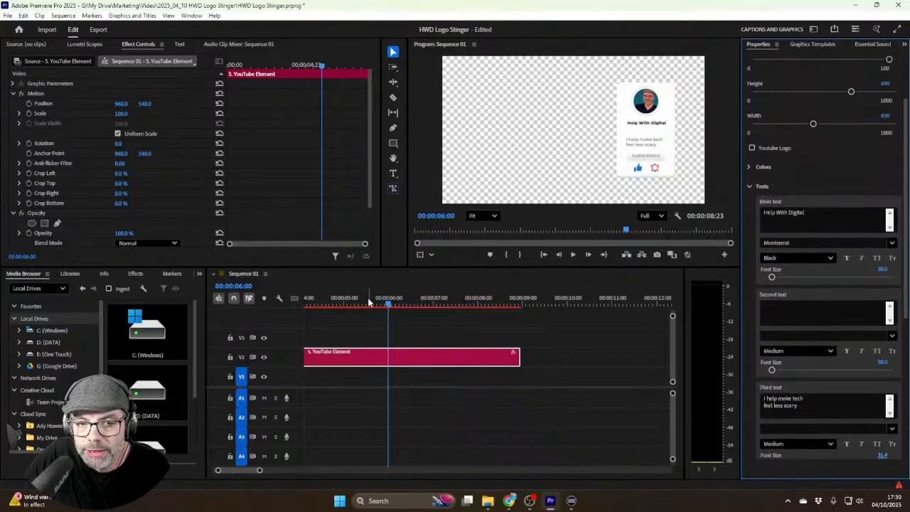
{"action": "left_click_drag", "start_coordinate": [370, 303], "coordinate": [260, 314]}
{"action": "key", "text": "space"}
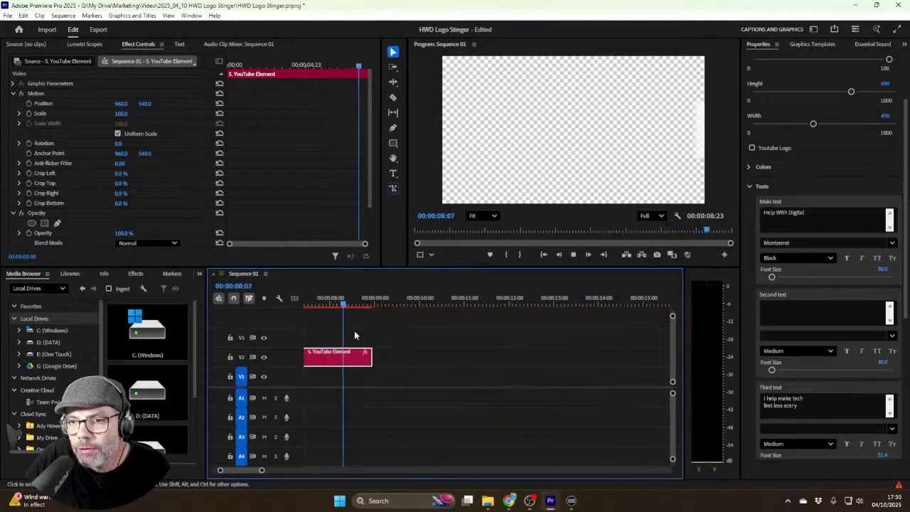
{"action": "key", "text": "Home"}
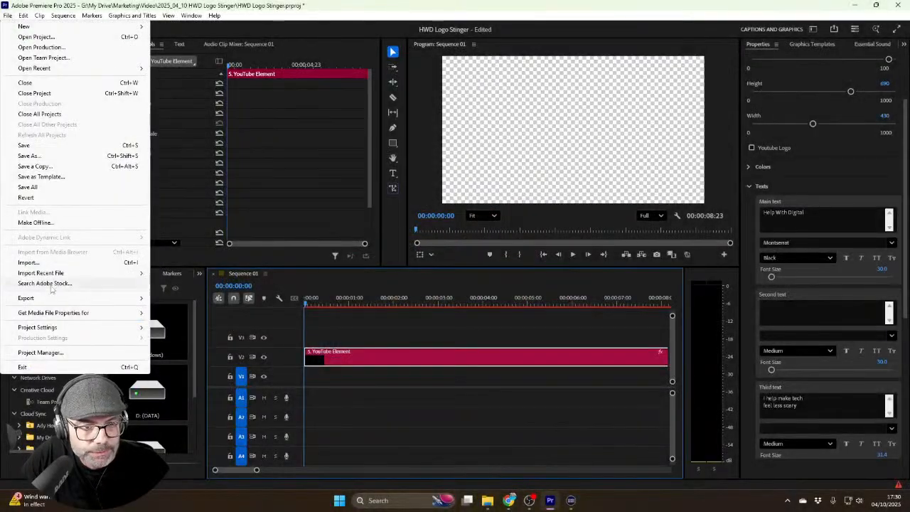
Step: Open the media export settings for the sequence and set the export format to QuickTime
{"action": "mouse_move", "coordinate": [62, 300]}
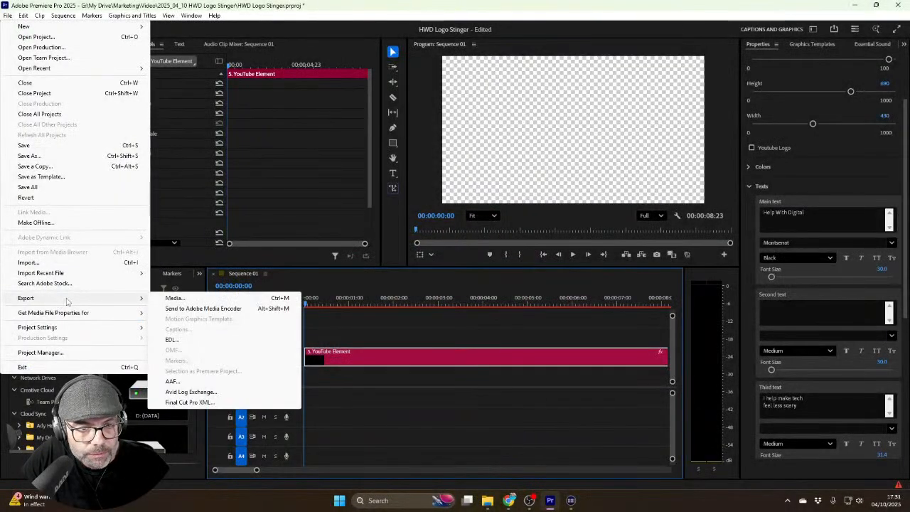
{"action": "left_click", "coordinate": [195, 300]}
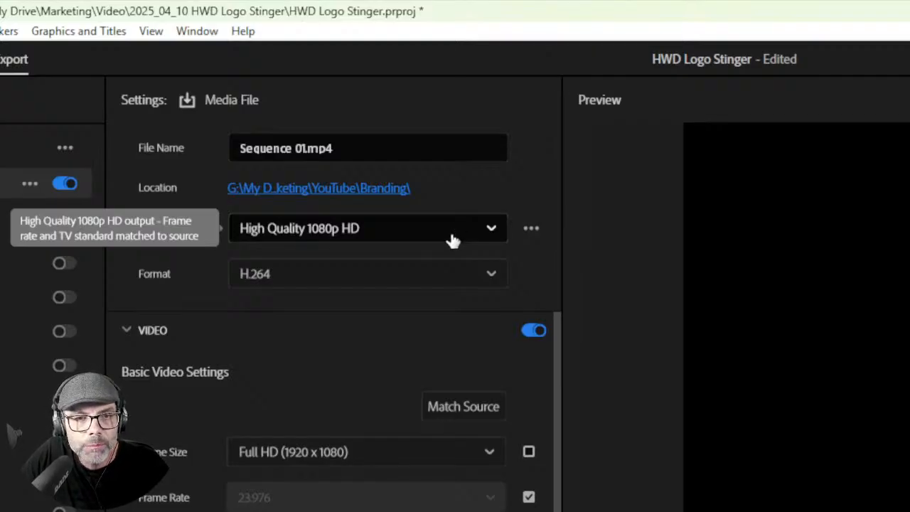
{"action": "left_click", "coordinate": [449, 241]}
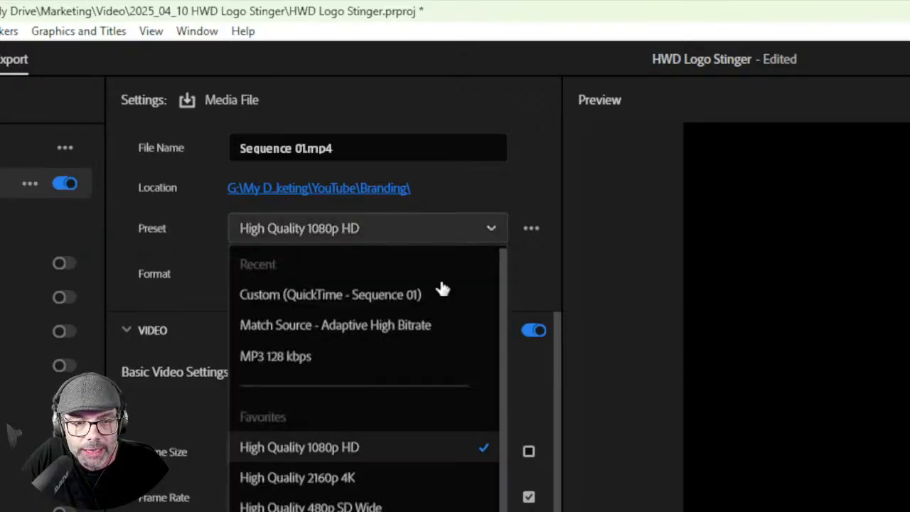
{"action": "scroll", "coordinate": [401, 399], "scroll_direction": "down", "scroll_amount": 2}
{"action": "scroll", "coordinate": [397, 389], "scroll_direction": "up", "scroll_amount": 1}
{"action": "left_click", "coordinate": [519, 182]}
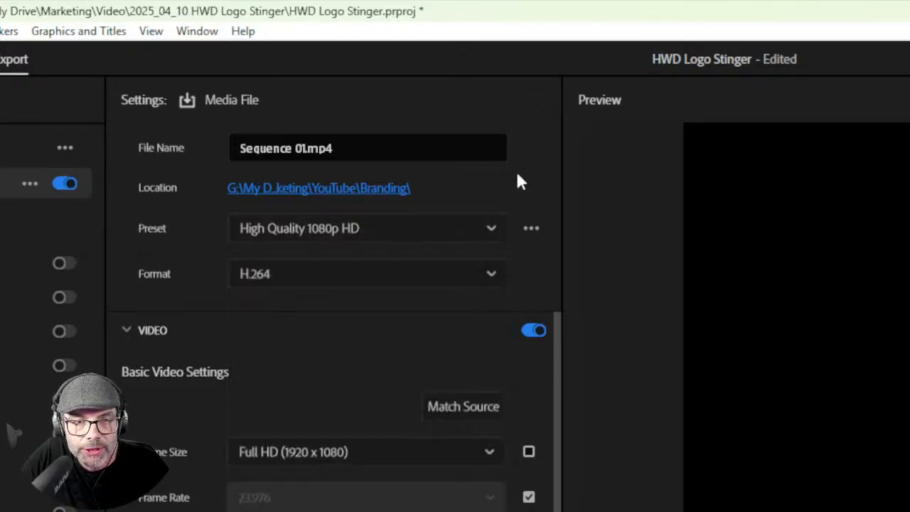
{"action": "left_click", "coordinate": [428, 276]}
{"action": "scroll", "coordinate": [400, 347], "scroll_direction": "down", "scroll_amount": 4}
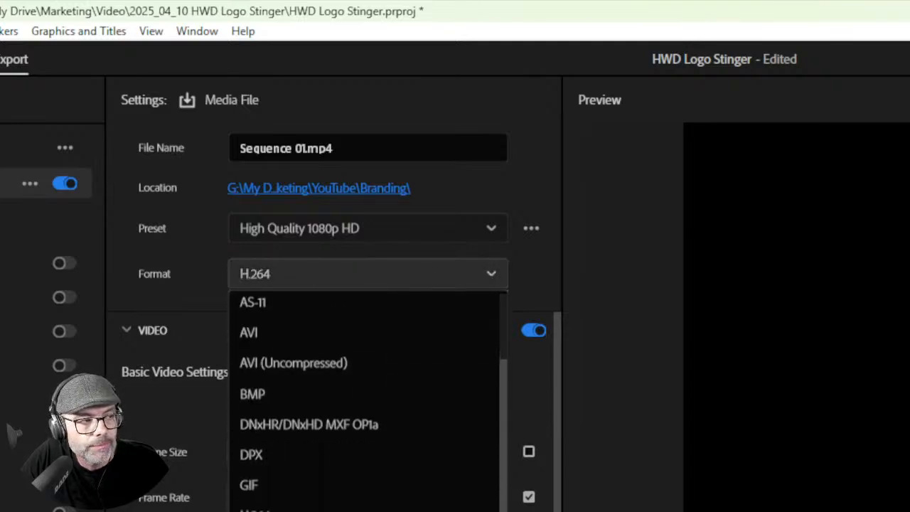
{"action": "scroll", "coordinate": [355, 429], "scroll_direction": "down", "scroll_amount": 9}
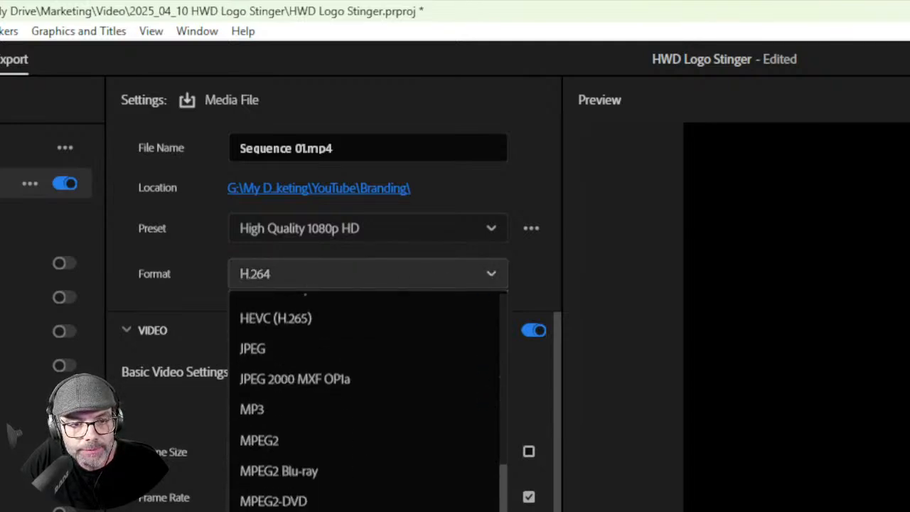
{"action": "scroll", "coordinate": [366, 398], "scroll_direction": "down", "scroll_amount": 1}
{"action": "scroll", "coordinate": [366, 386], "scroll_direction": "down", "scroll_amount": 8}
{"action": "left_click", "coordinate": [366, 386]}
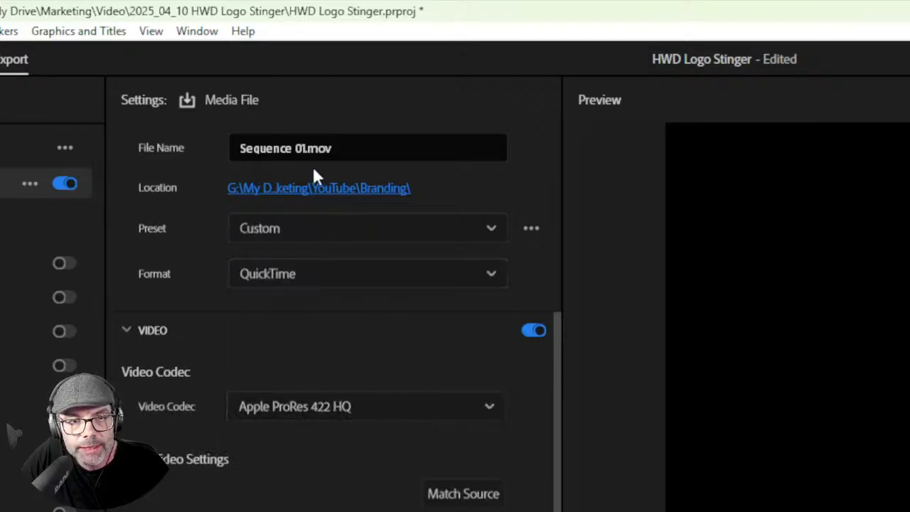
Step: Rename the export file as Subscribe.mov
{"action": "left_click_drag", "start_coordinate": [310, 155], "coordinate": [335, 153]}
{"action": "left_click", "coordinate": [327, 149]}
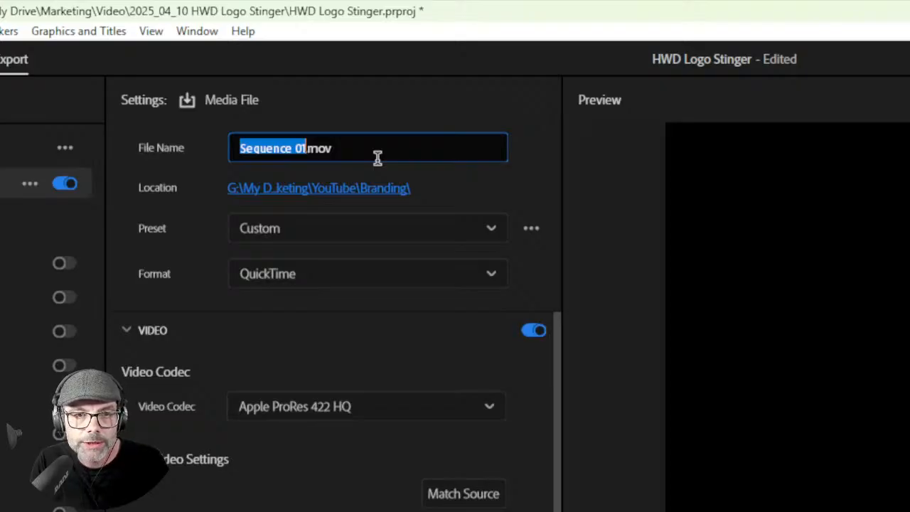
{"action": "type", "text": "Subscribe"}
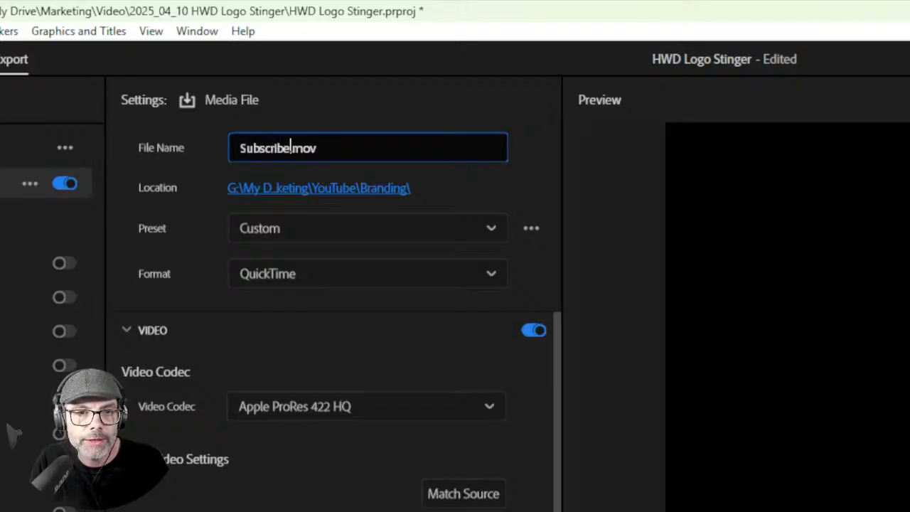
{"action": "left_click", "coordinate": [478, 197]}
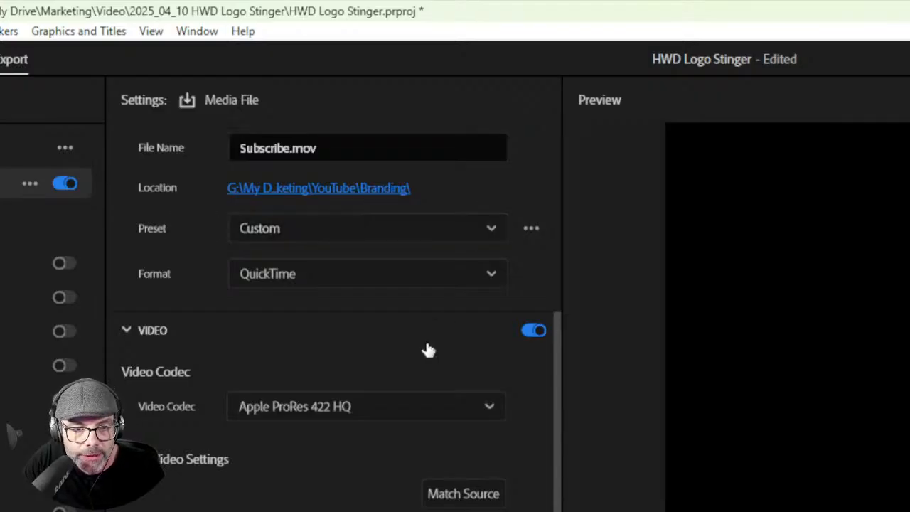
Step: Set the export's video codec to Animation
{"action": "scroll", "coordinate": [427, 349], "scroll_direction": "down", "scroll_amount": 1}
{"action": "scroll", "coordinate": [425, 347], "scroll_direction": "up", "scroll_amount": 1}
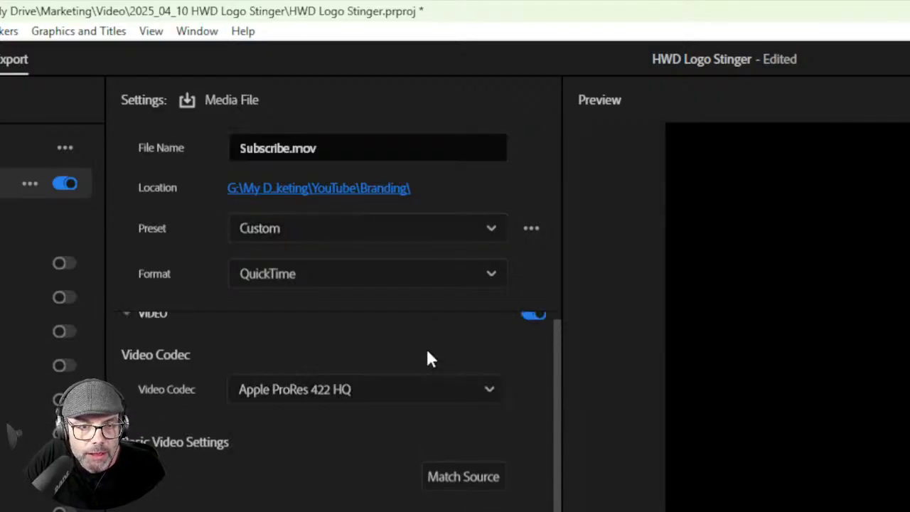
{"action": "left_click", "coordinate": [441, 397]}
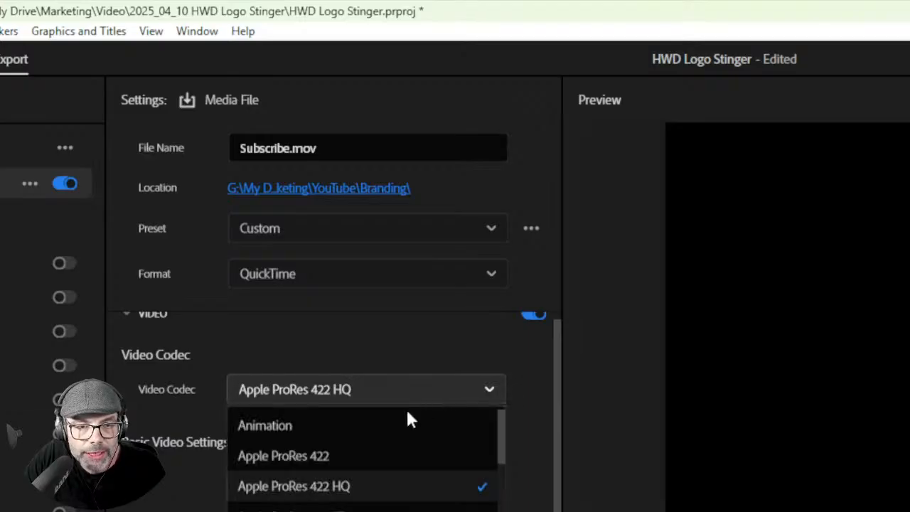
{"action": "left_click", "coordinate": [373, 427]}
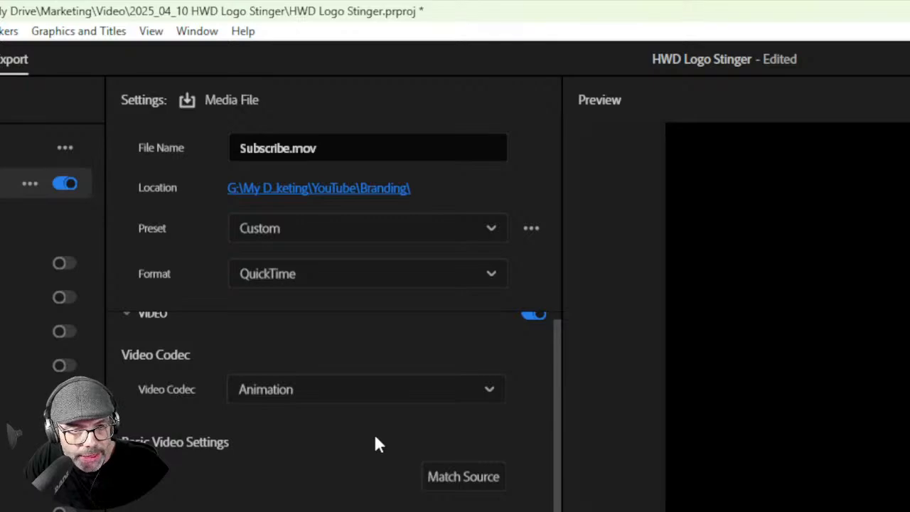
Step: Set the export's depth to 8-bpc + alpha and export the video
{"action": "scroll", "coordinate": [381, 441], "scroll_direction": "down", "scroll_amount": 5}
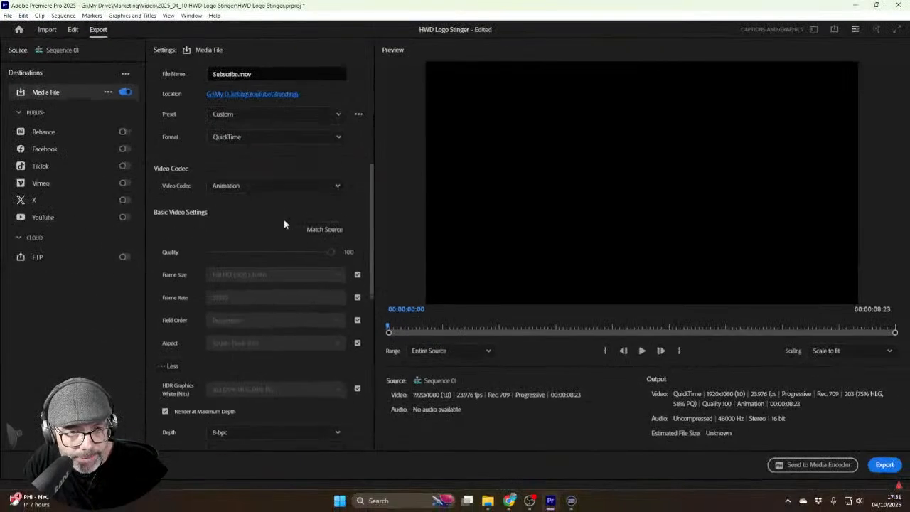
{"action": "scroll", "coordinate": [263, 412], "scroll_direction": "down", "scroll_amount": 5}
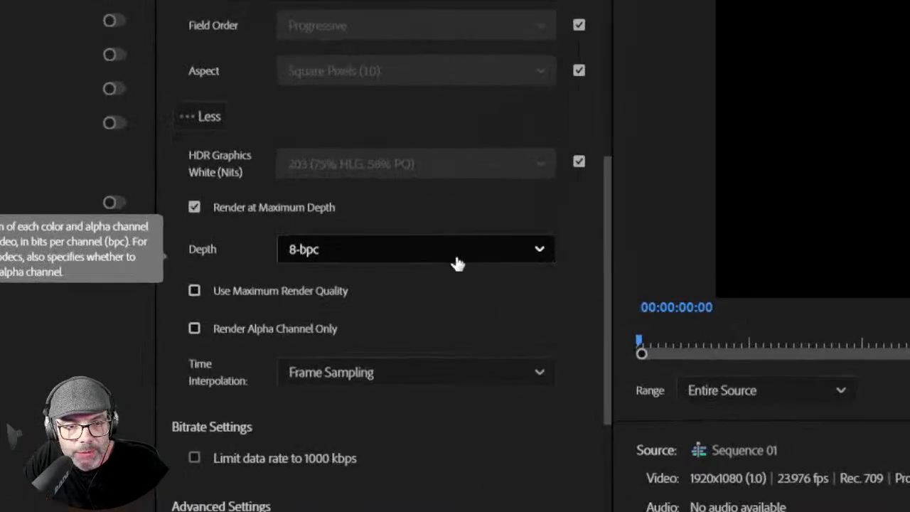
{"action": "left_click", "coordinate": [458, 263]}
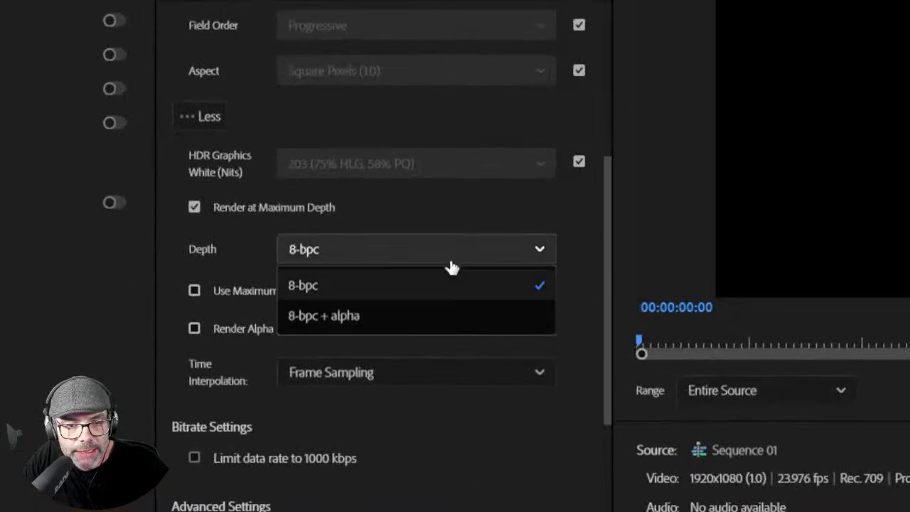
{"action": "left_click", "coordinate": [414, 315]}
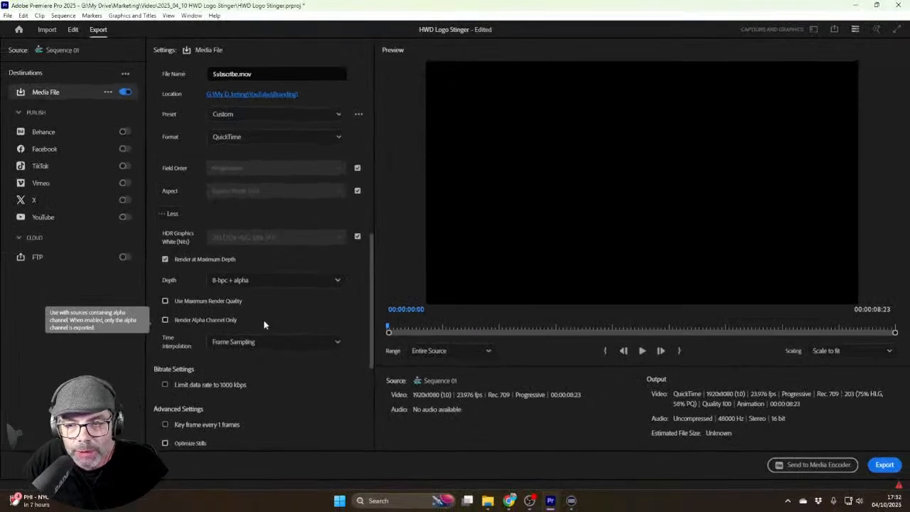
{"action": "left_click", "coordinate": [888, 467]}
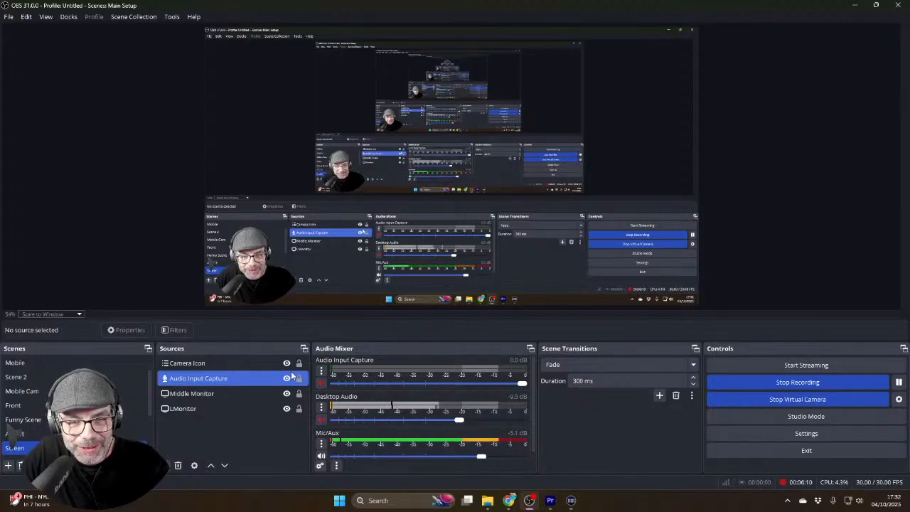
Step: Switch to OBS Studio and load Scene 3 into the preview with Studio Mode on
{"action": "left_click", "coordinate": [520, 81]}
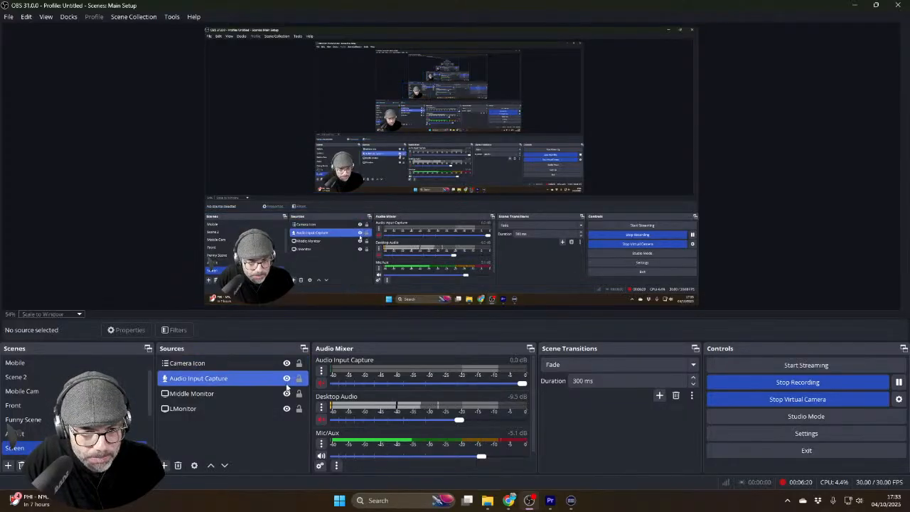
{"action": "left_click", "coordinate": [13, 405]}
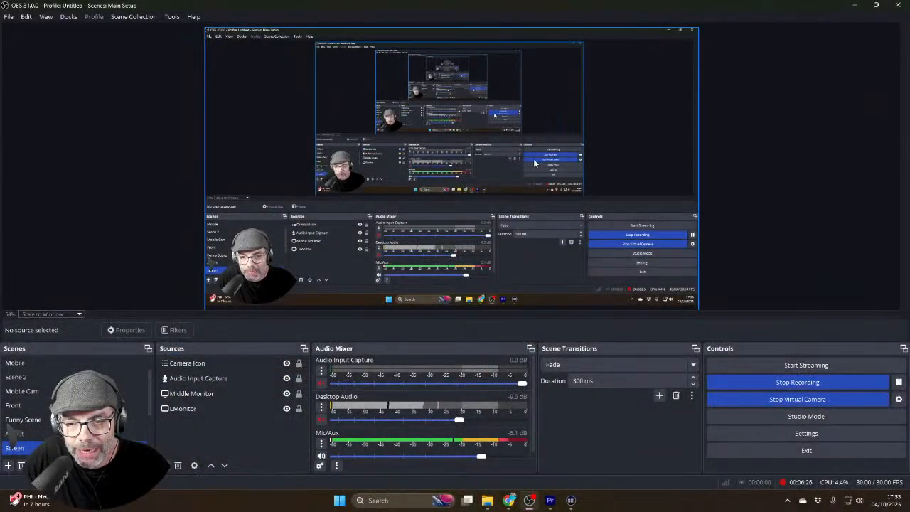
{"action": "scroll", "coordinate": [78, 426], "scroll_direction": "down", "scroll_amount": 2}
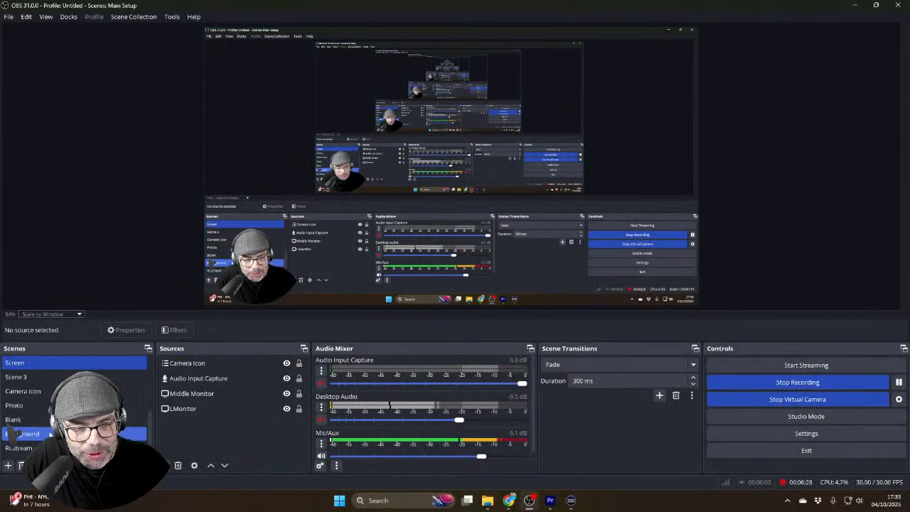
{"action": "left_click", "coordinate": [16, 378]}
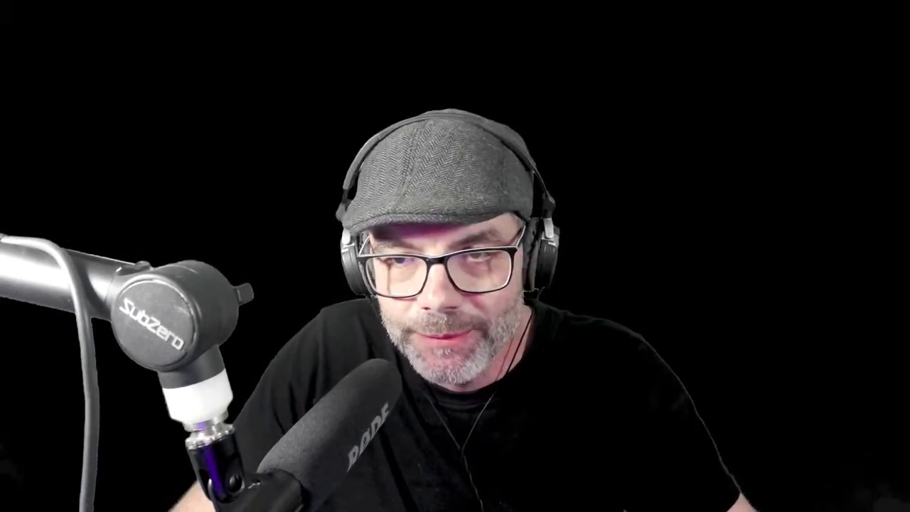
{"action": "left_click", "coordinate": [431, 165]}
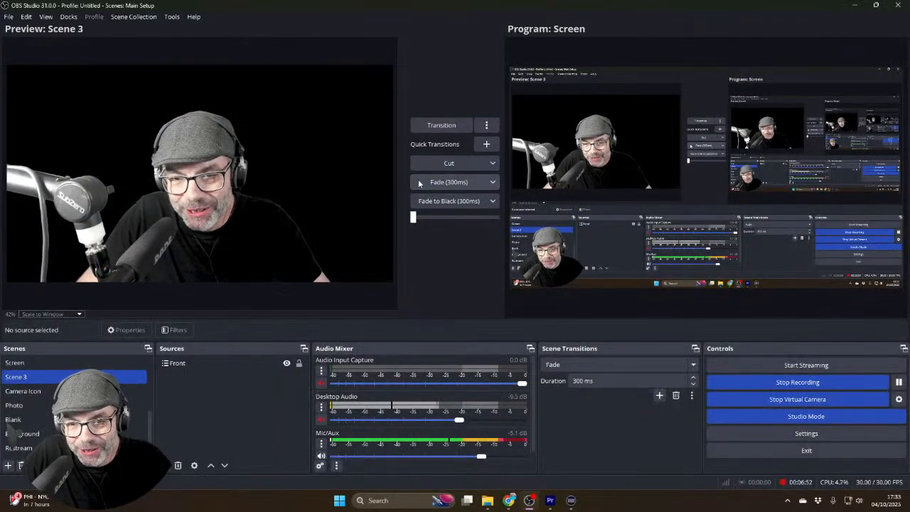
Step: Hide the Front source in Scene 3
{"action": "left_click", "coordinate": [227, 367]}
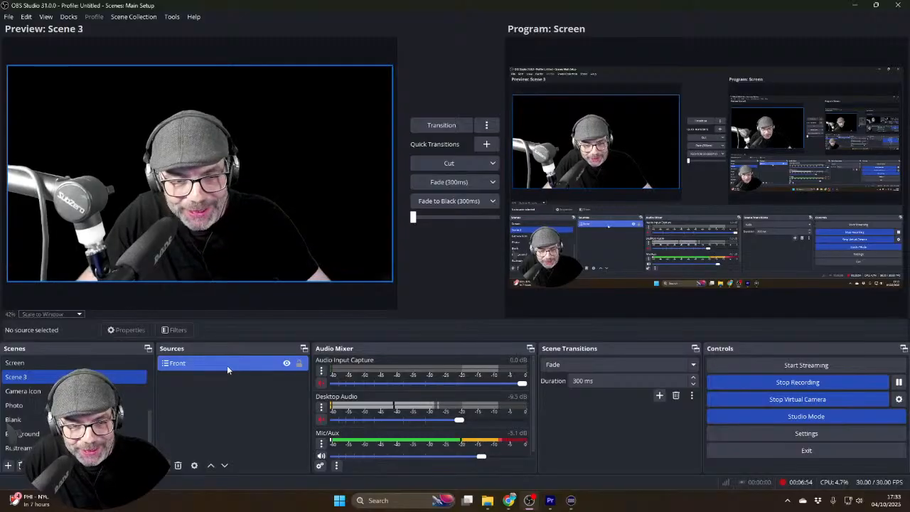
{"action": "left_click", "coordinate": [287, 364]}
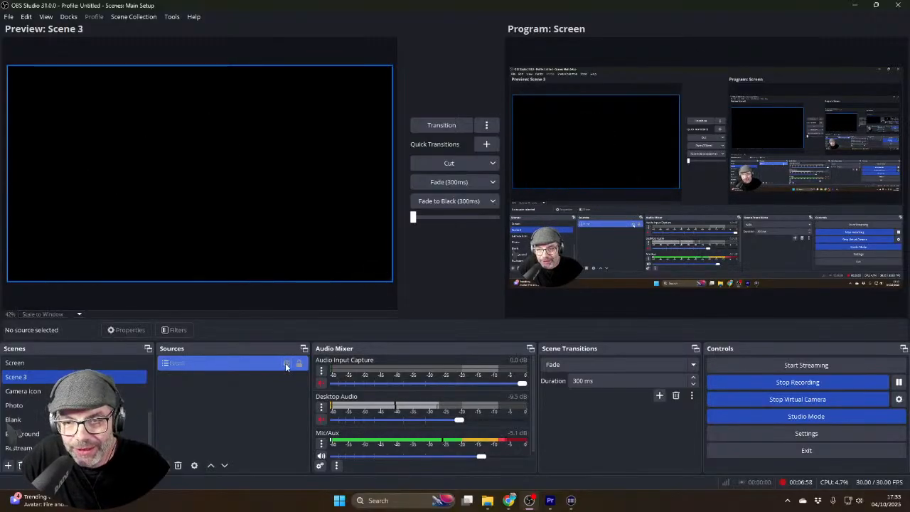
{"action": "left_click", "coordinate": [247, 389]}
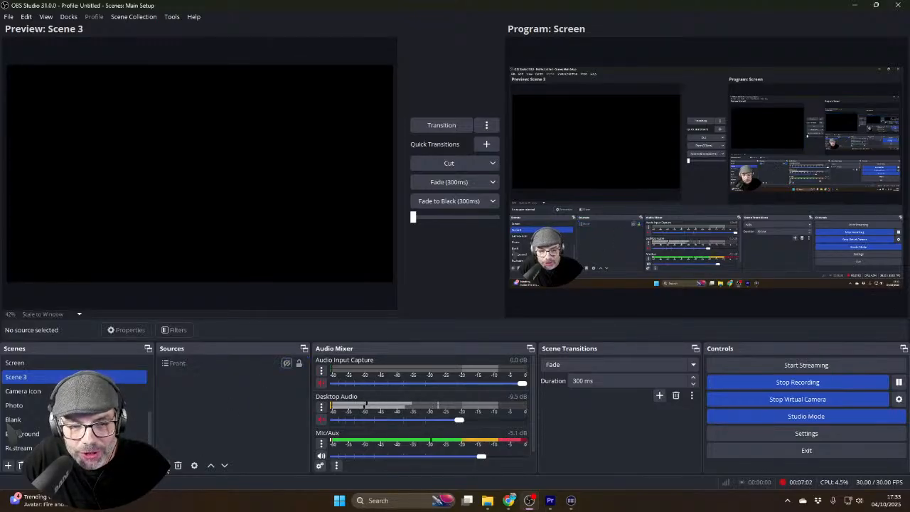
Step: Add a new media source named Subscribe to Scene 3
{"action": "left_click", "coordinate": [165, 465]}
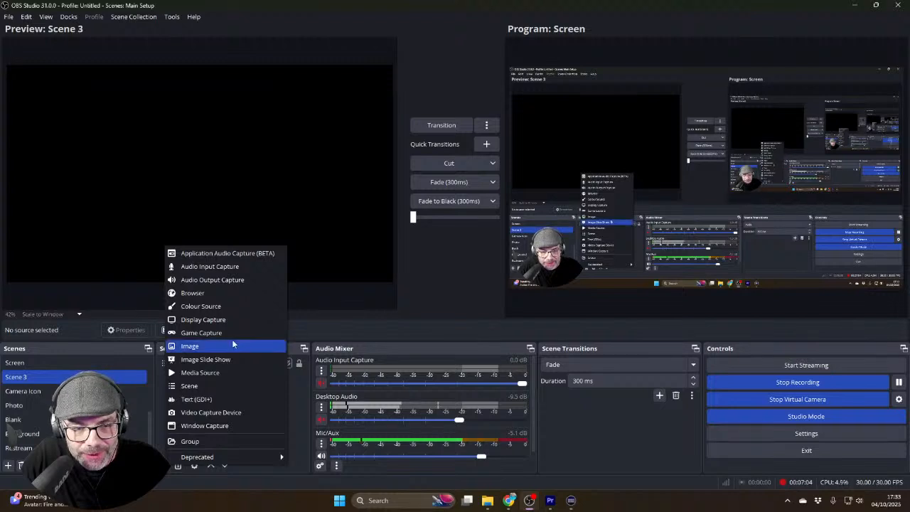
{"action": "left_click", "coordinate": [213, 377]}
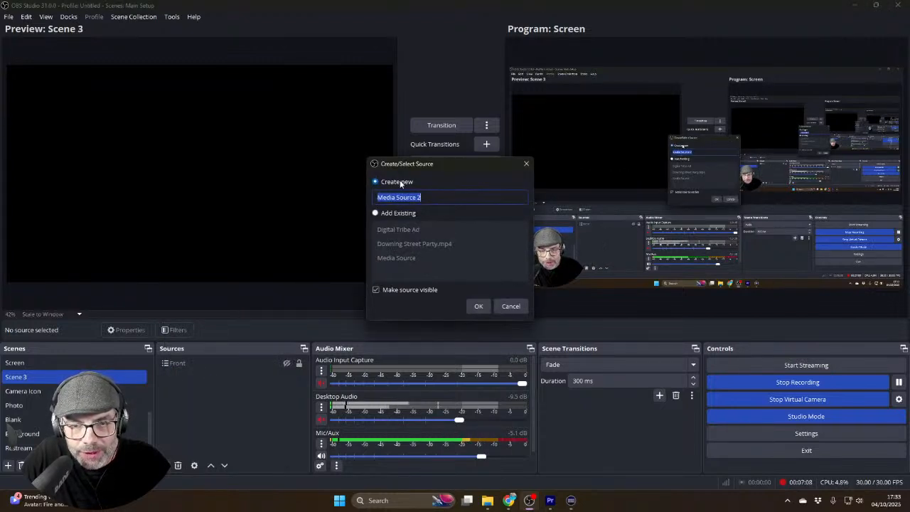
{"action": "left_click_drag", "start_coordinate": [439, 197], "coordinate": [365, 197]}
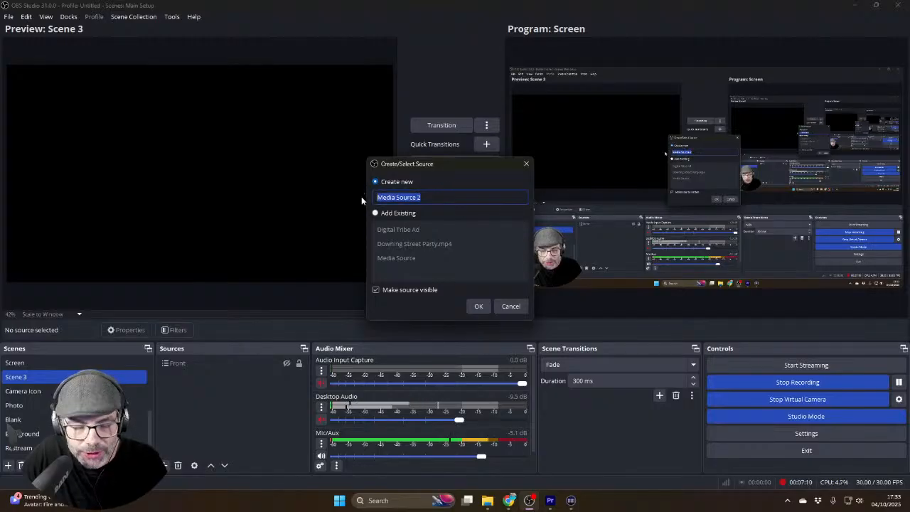
{"action": "type", "text": "Subscribe"}
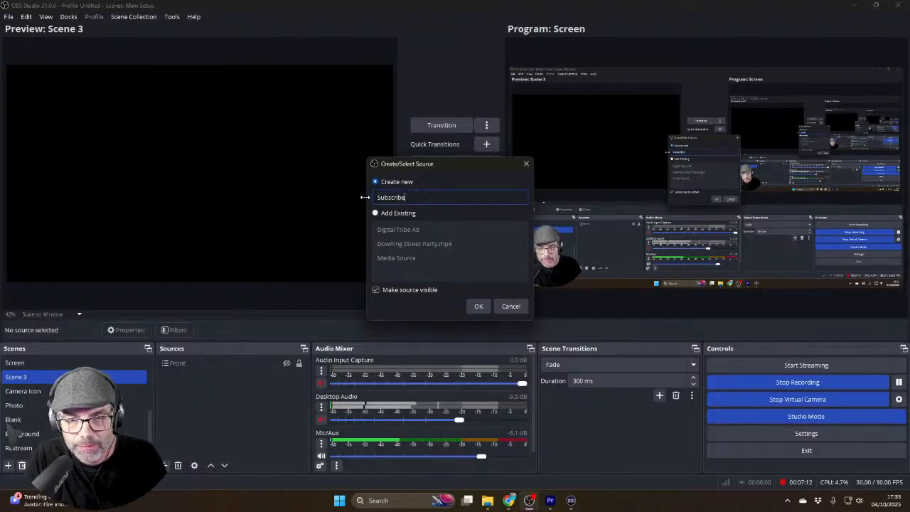
{"action": "left_click", "coordinate": [483, 305]}
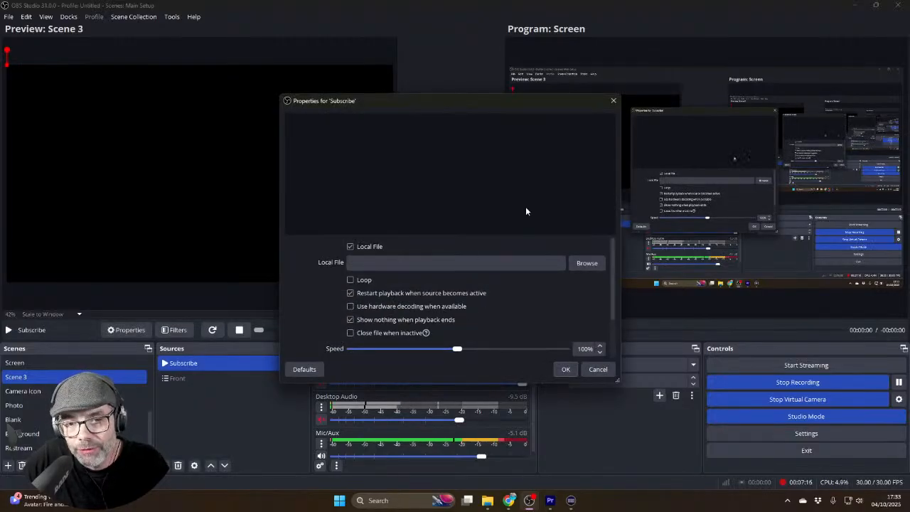
Step: Set the Subscribe source's local file to Subscribe.mov from My Drive/Marketing/YouTube/Branding on Google Drive (G:) and accept the properties
{"action": "left_click", "coordinate": [590, 264]}
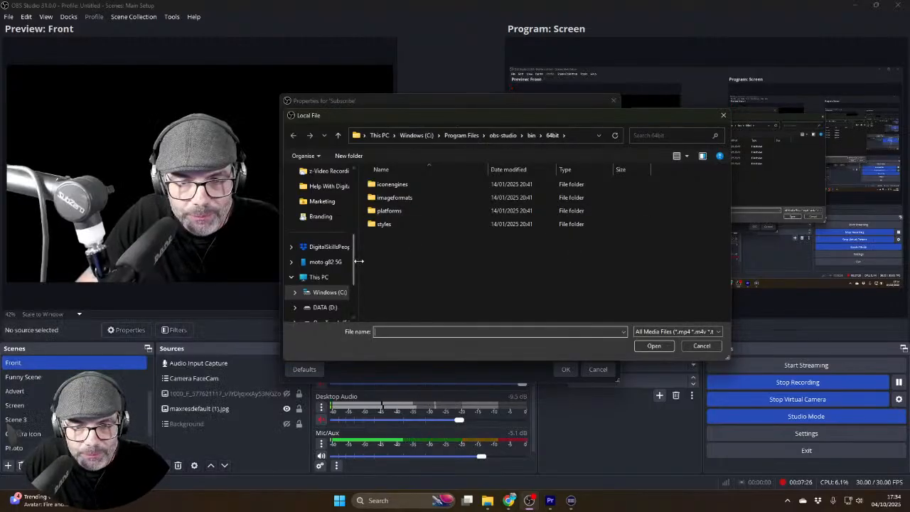
{"action": "left_click_drag", "start_coordinate": [353, 261], "coordinate": [353, 291]}
{"action": "left_click", "coordinate": [345, 279]}
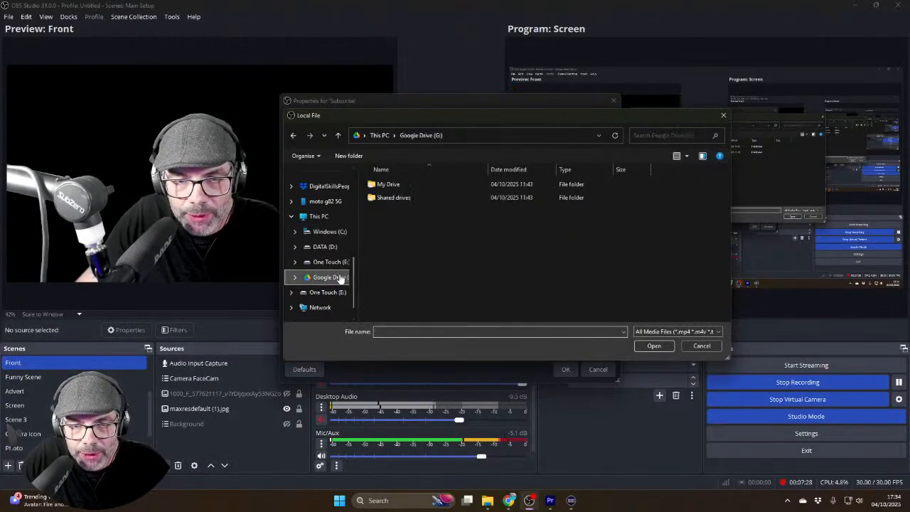
{"action": "double_click", "coordinate": [386, 185]}
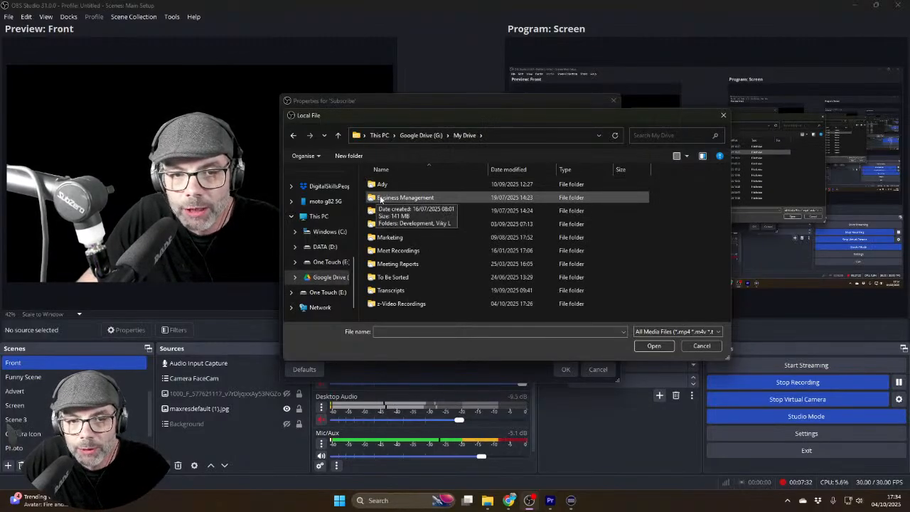
{"action": "double_click", "coordinate": [390, 237]}
{"action": "double_click", "coordinate": [395, 237]}
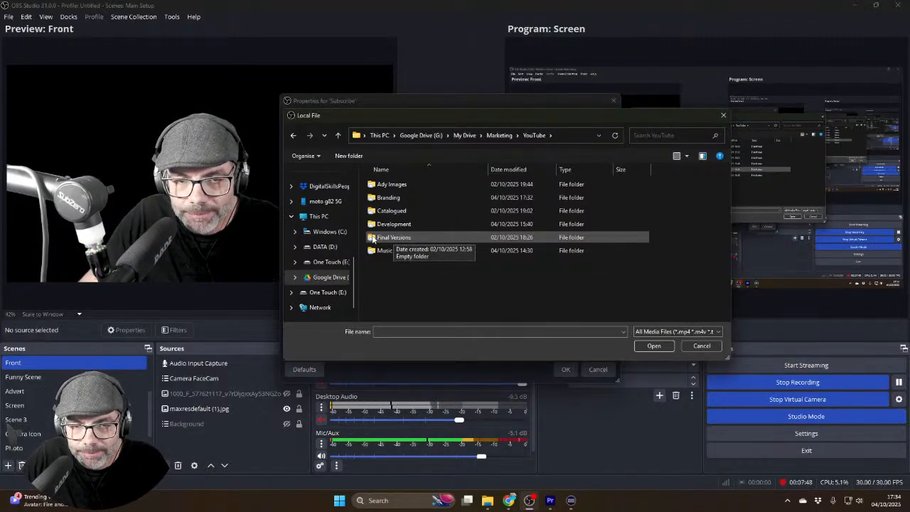
{"action": "double_click", "coordinate": [387, 198]}
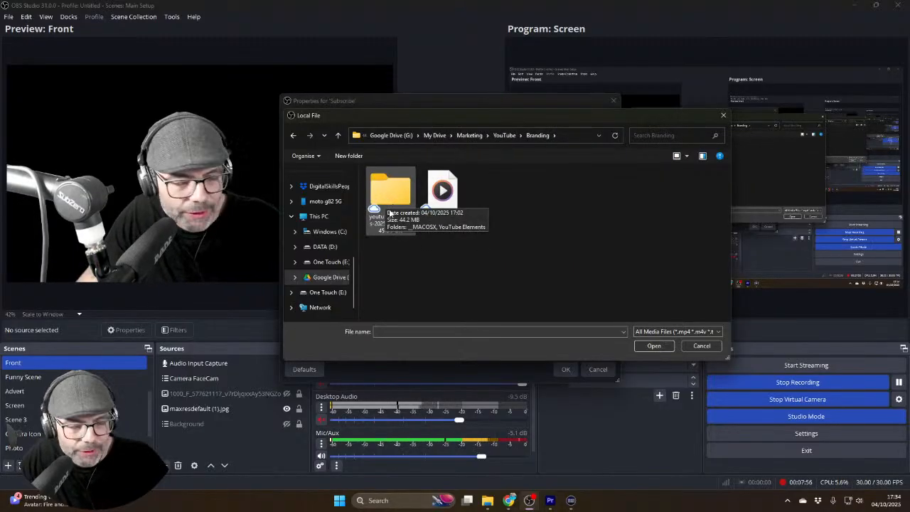
{"action": "double_click", "coordinate": [444, 191]}
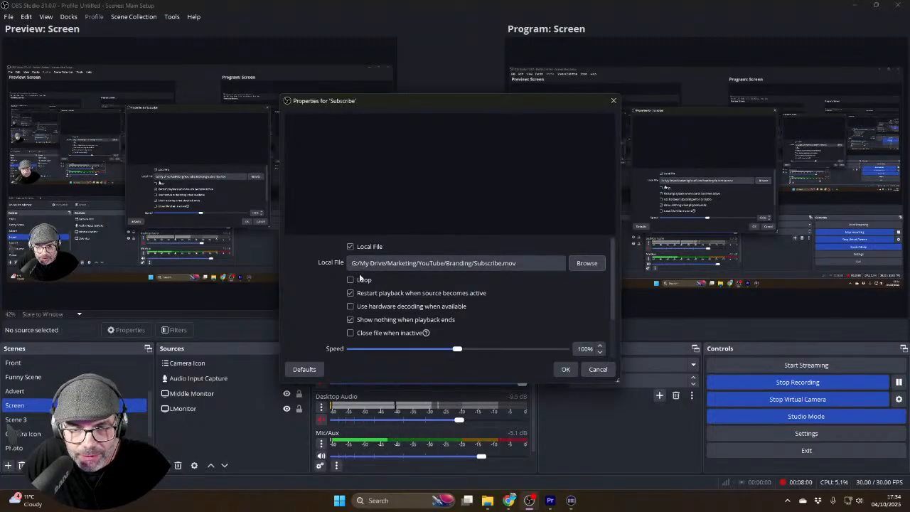
{"action": "left_click", "coordinate": [565, 369]}
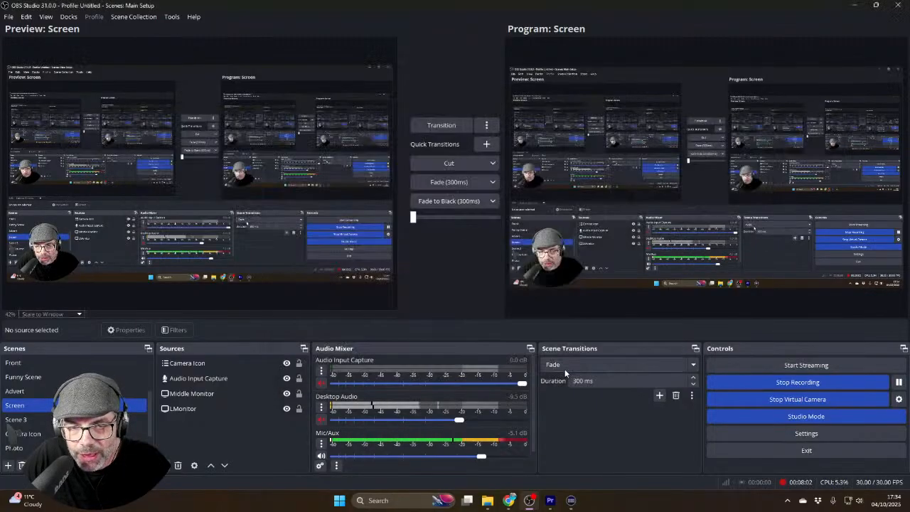
Step: Load Scene 3 into the preview and send it to the program output with a Cut transition
{"action": "left_click", "coordinate": [272, 390]}
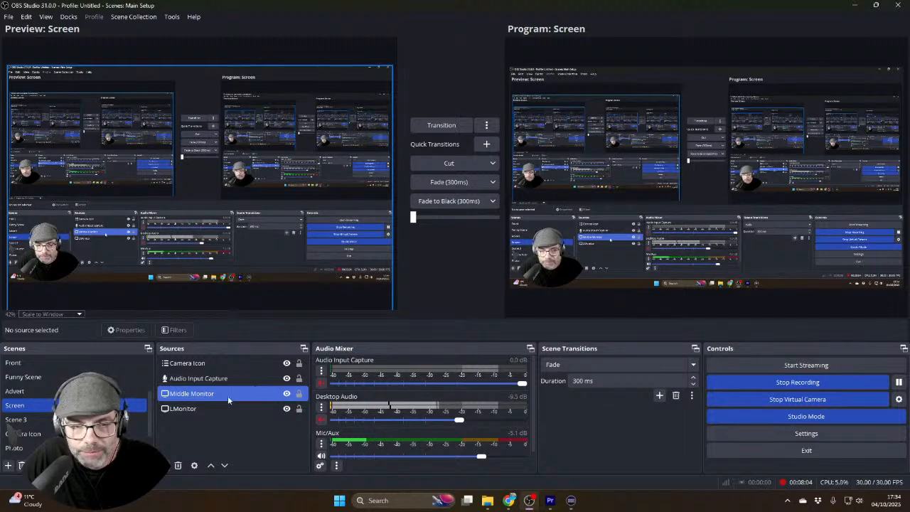
{"action": "left_click", "coordinate": [21, 420]}
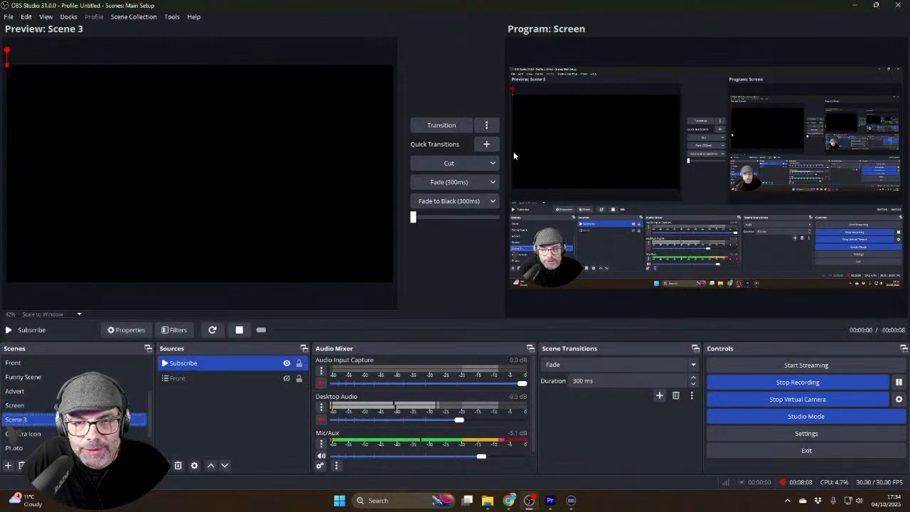
{"action": "left_click", "coordinate": [453, 164]}
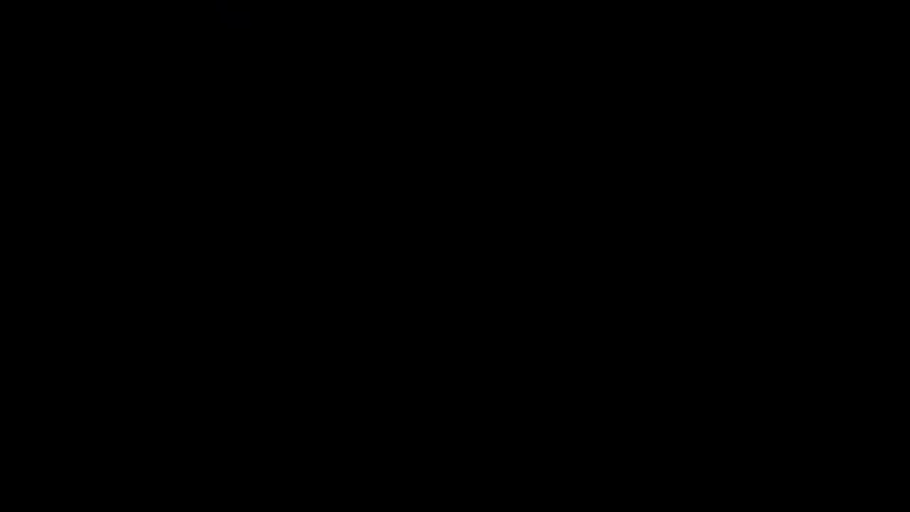